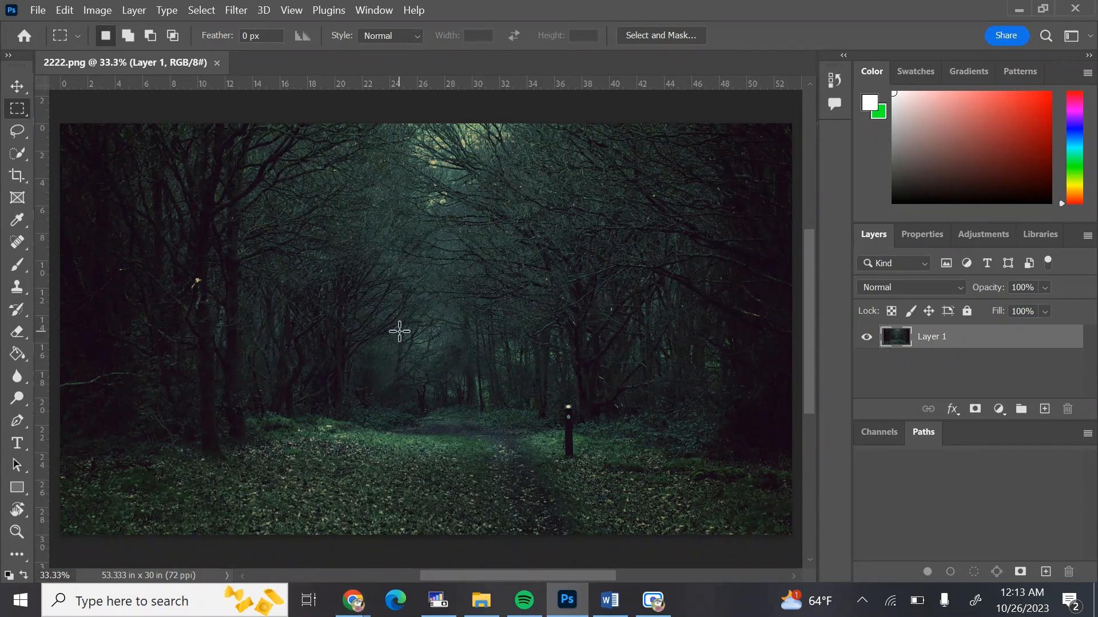
Switch to the browser and run a Google search for foggy forest
mouse_move(355, 600)
left_click(323, 543)
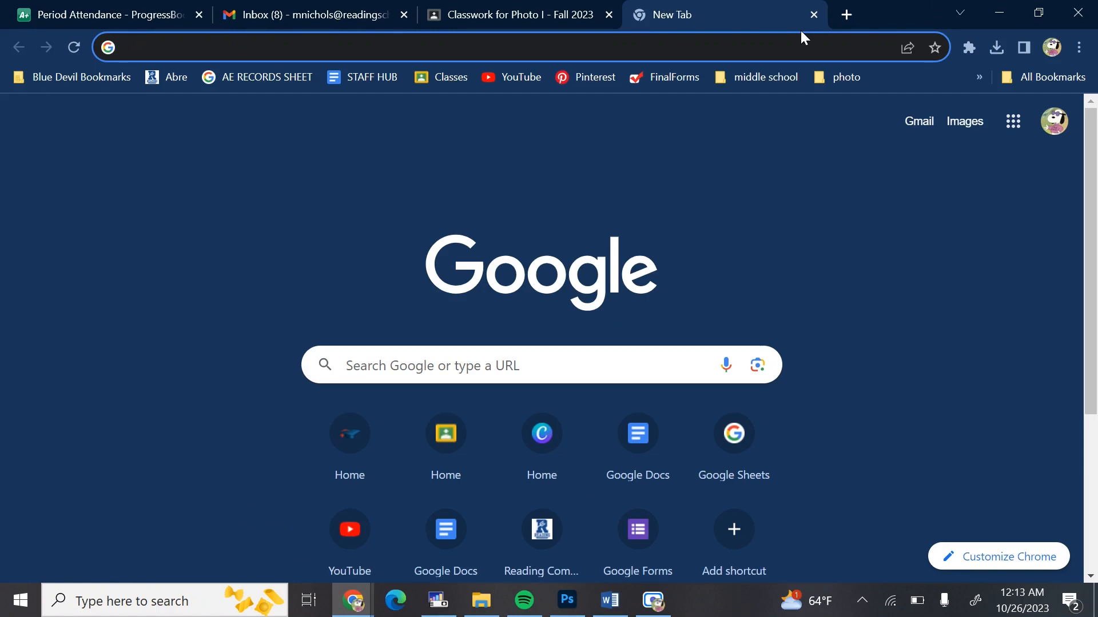
type("misty")
key("BackSpace")
key("BackSpace")
key("BackSpace")
key("BackSpace")
key("BackSpace")
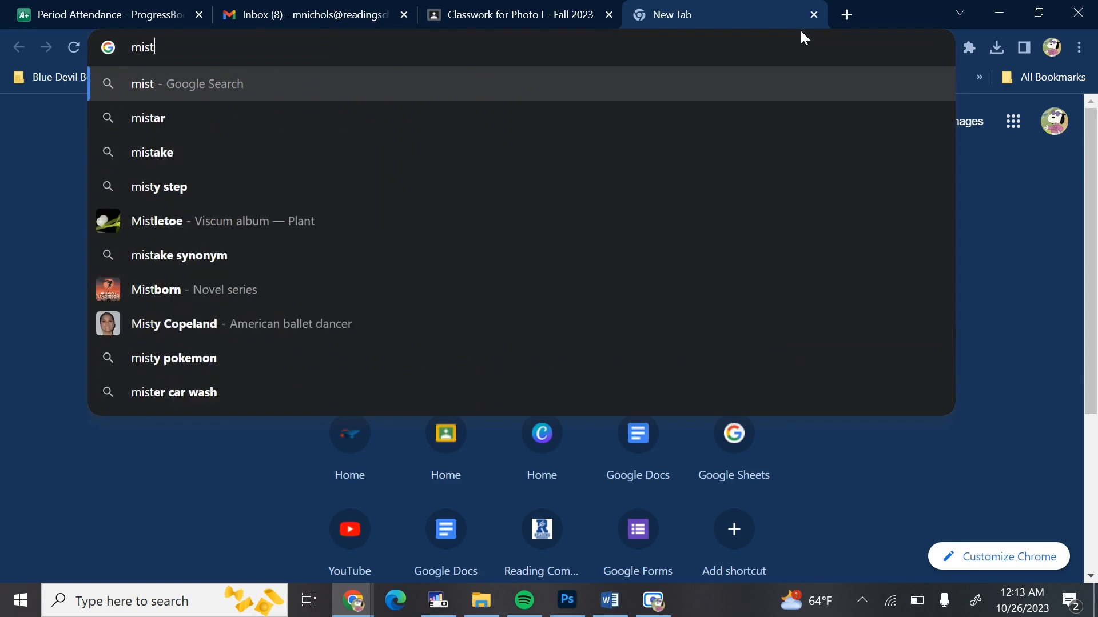
type("foggy forest")
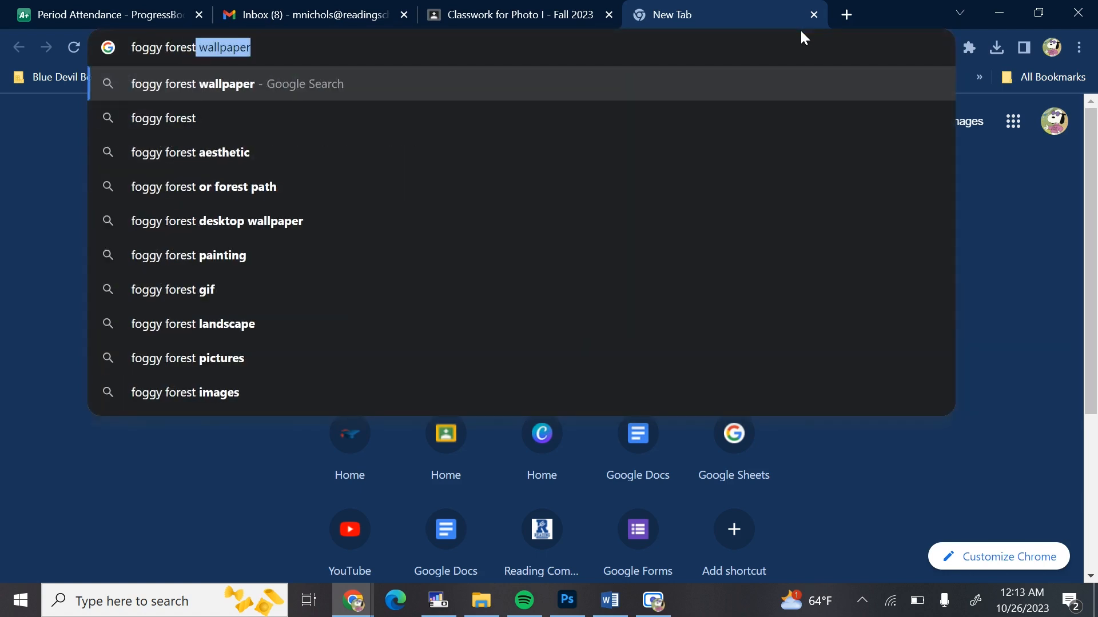
key("Return")
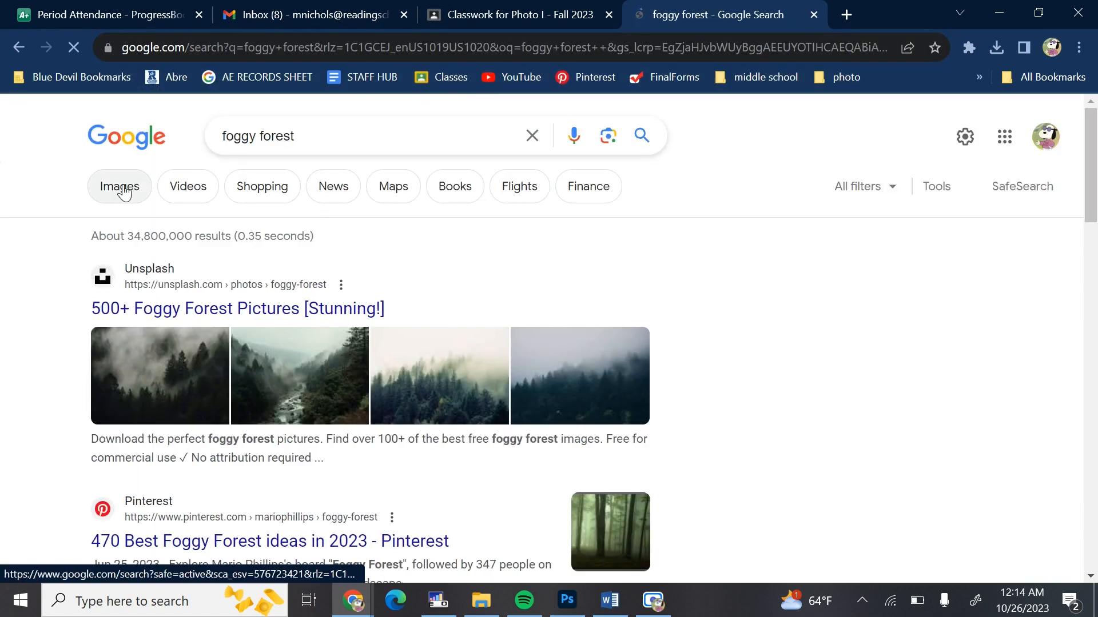
Show the image results and filter them to Large size
left_click(121, 187)
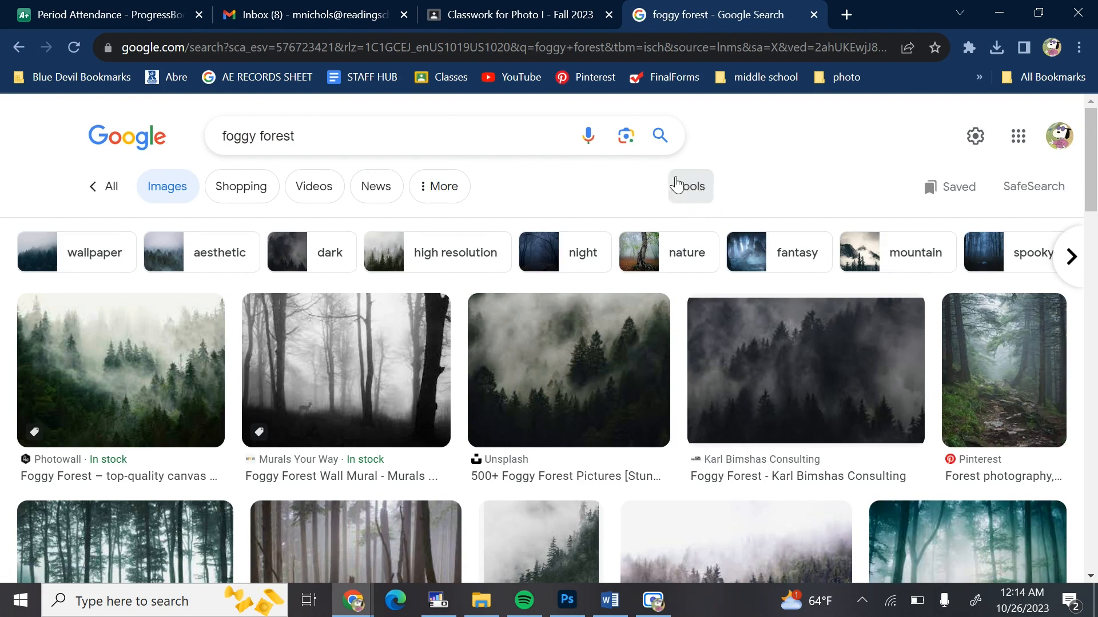
left_click(702, 198)
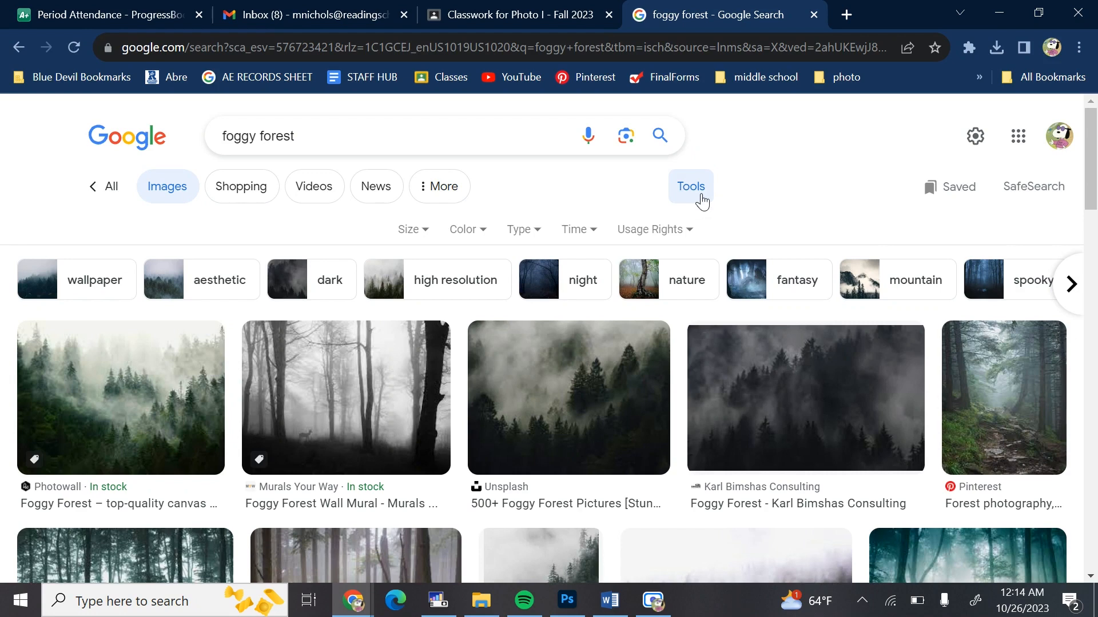
left_click(418, 233)
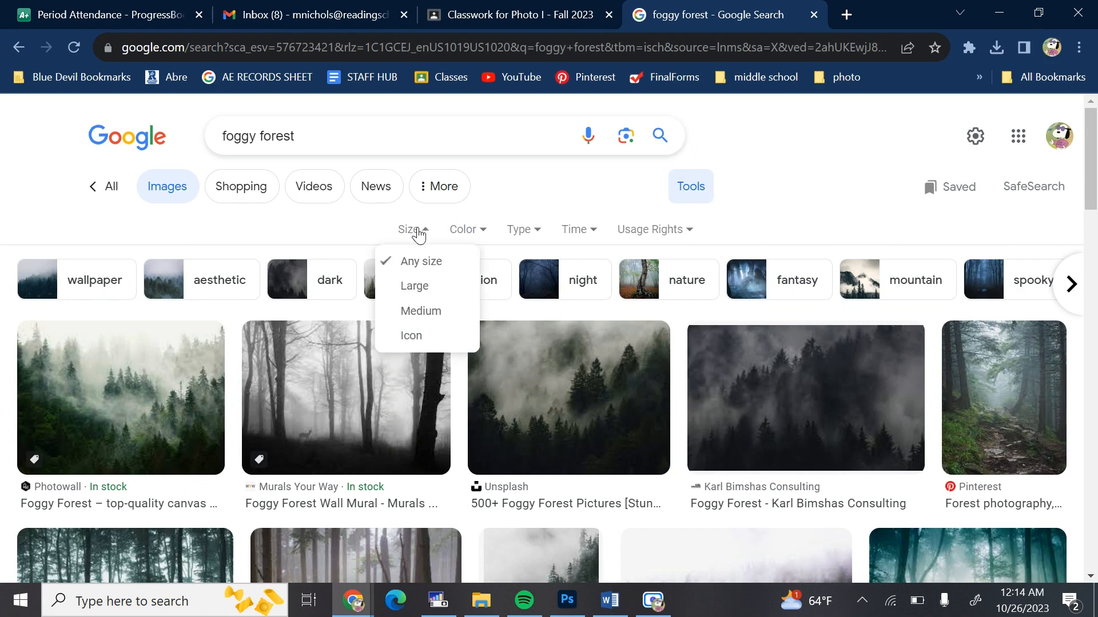
left_click(417, 287)
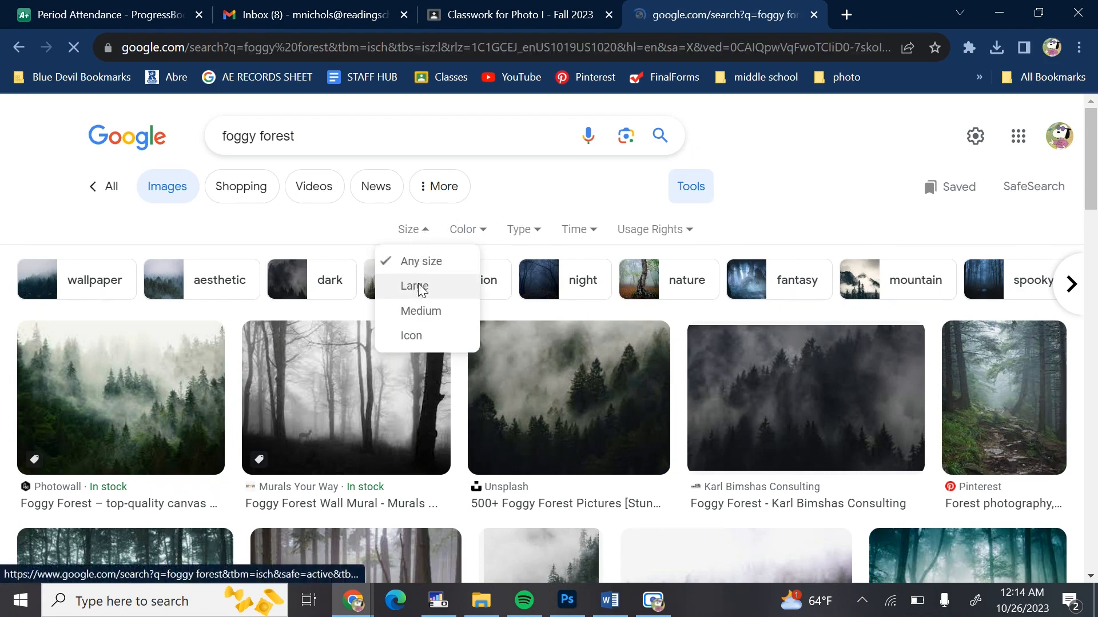
Browse the large foggy forest images and open the preview of the foggy forest with a deer
scroll(417, 288, "down", 1)
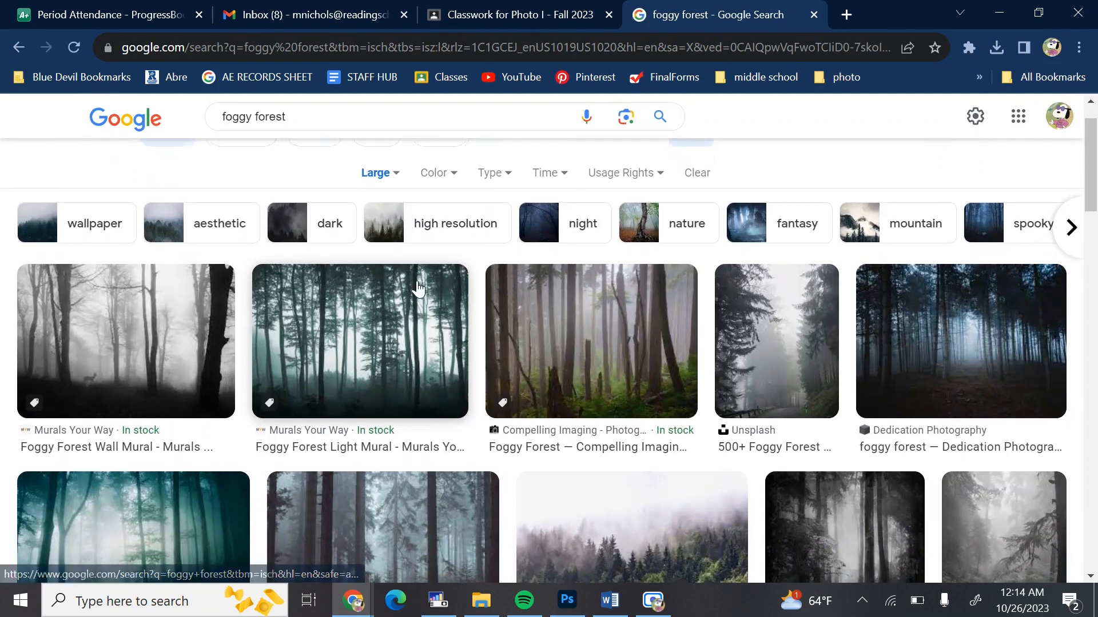
scroll(418, 288, "down", 1)
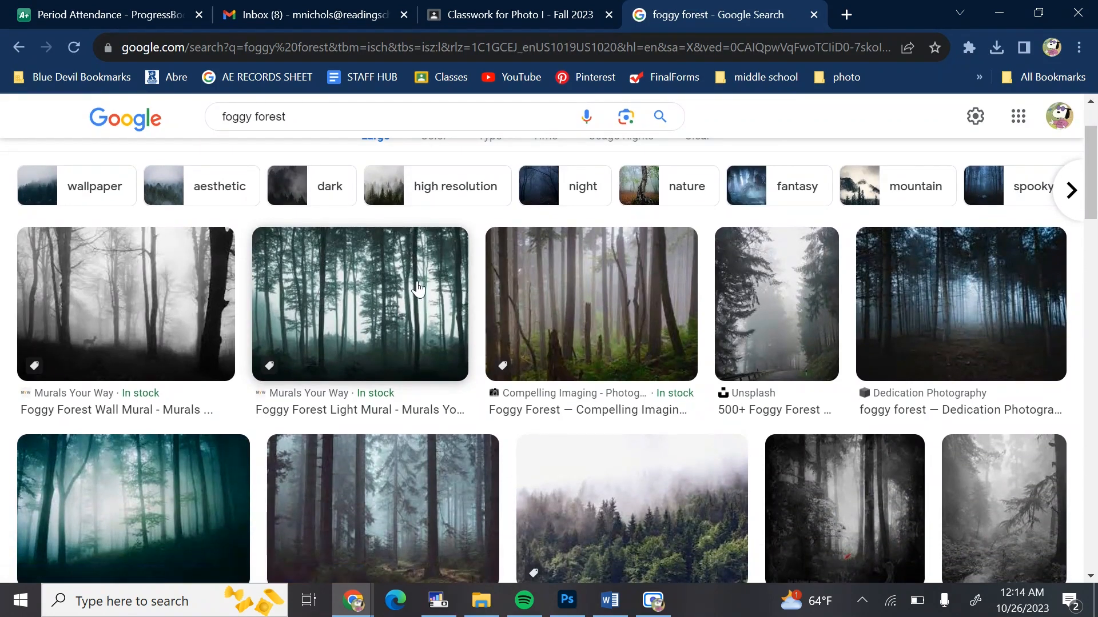
scroll(419, 290, "down", 2)
scroll(418, 289, "up", 2)
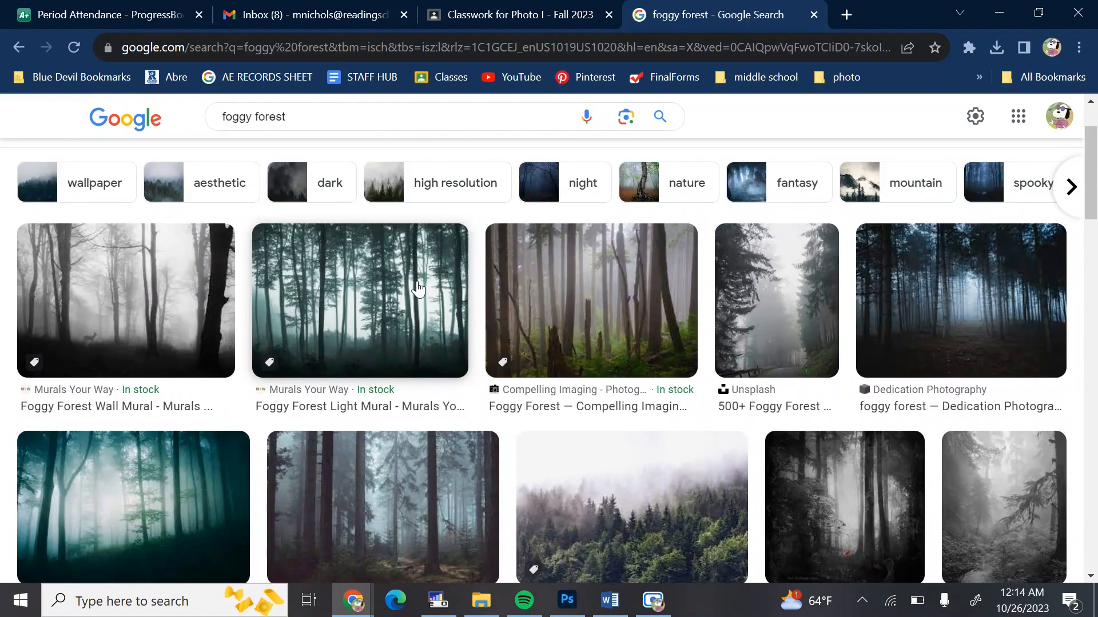
left_click(104, 313)
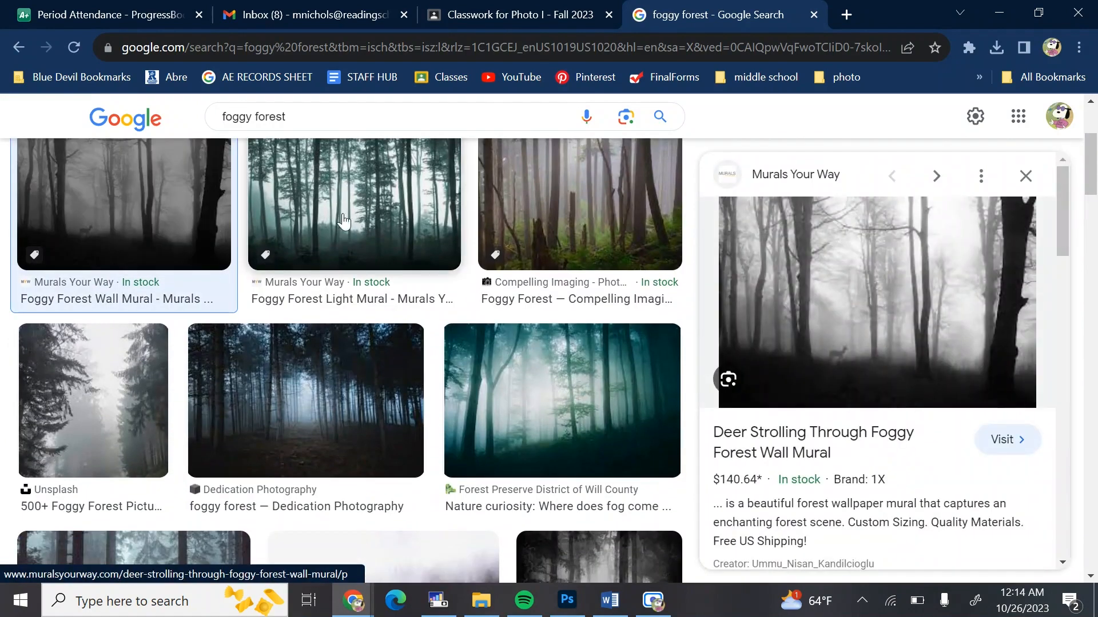
scroll(246, 303, "up", 3)
scroll(243, 306, "down", 1)
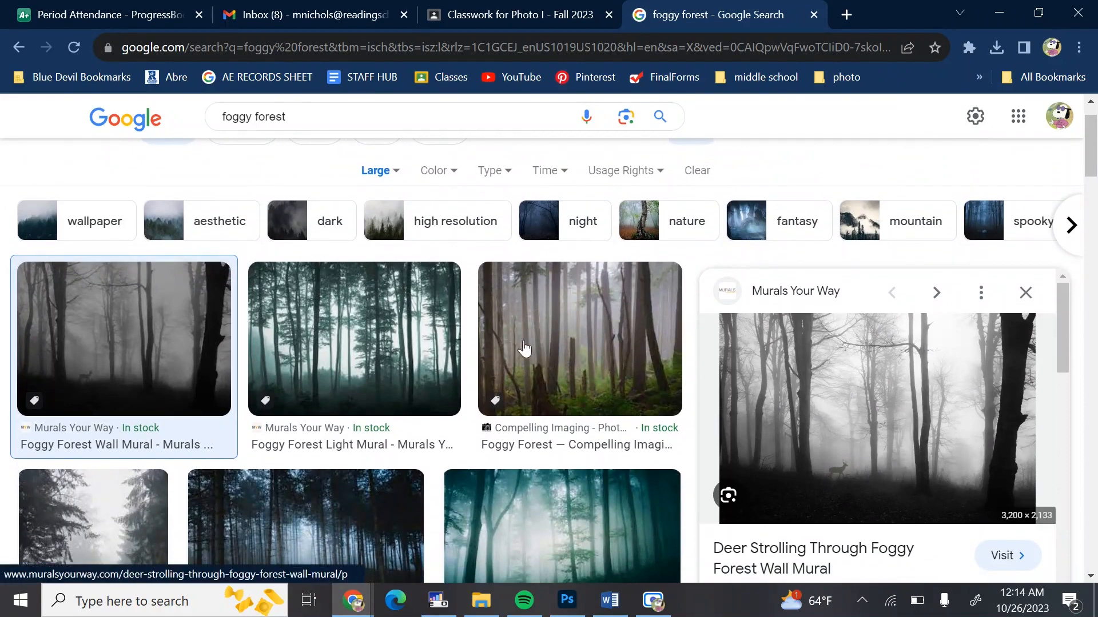
Open the deer foggy forest image in a new tab and switch to that tab
right_click(826, 350)
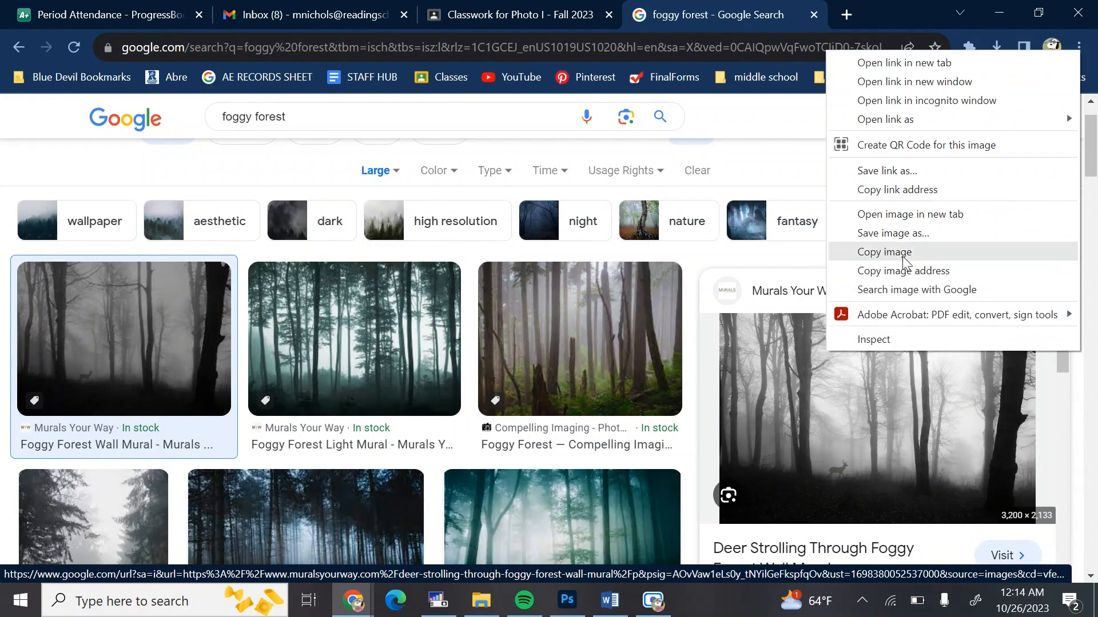
left_click(919, 215)
left_click(759, 19)
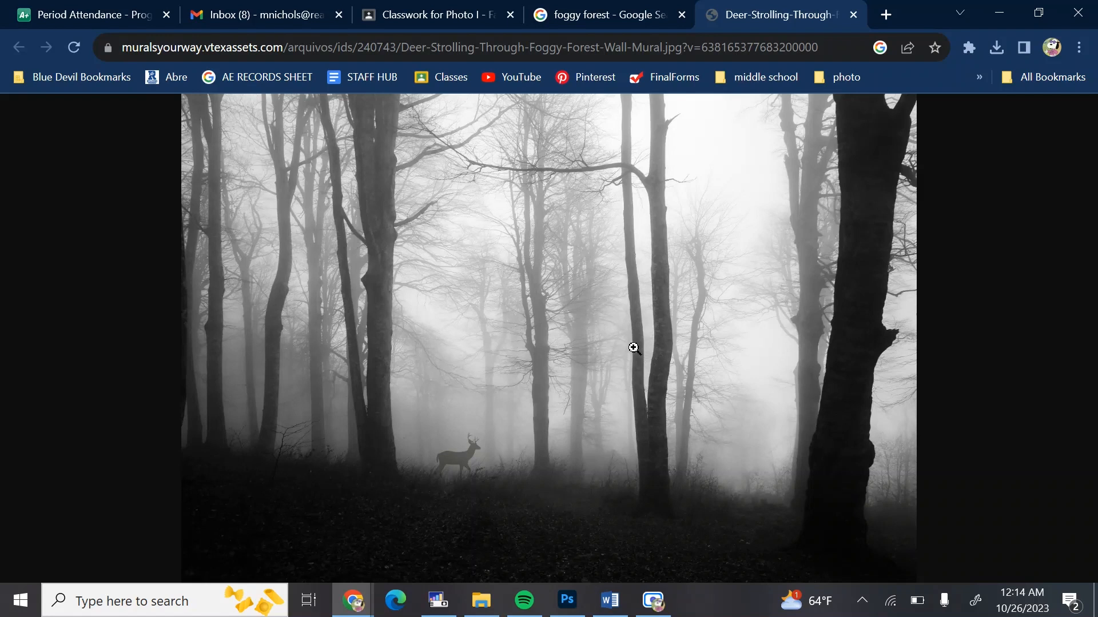
Return to the search results tab and close the image preview
right_click(634, 347)
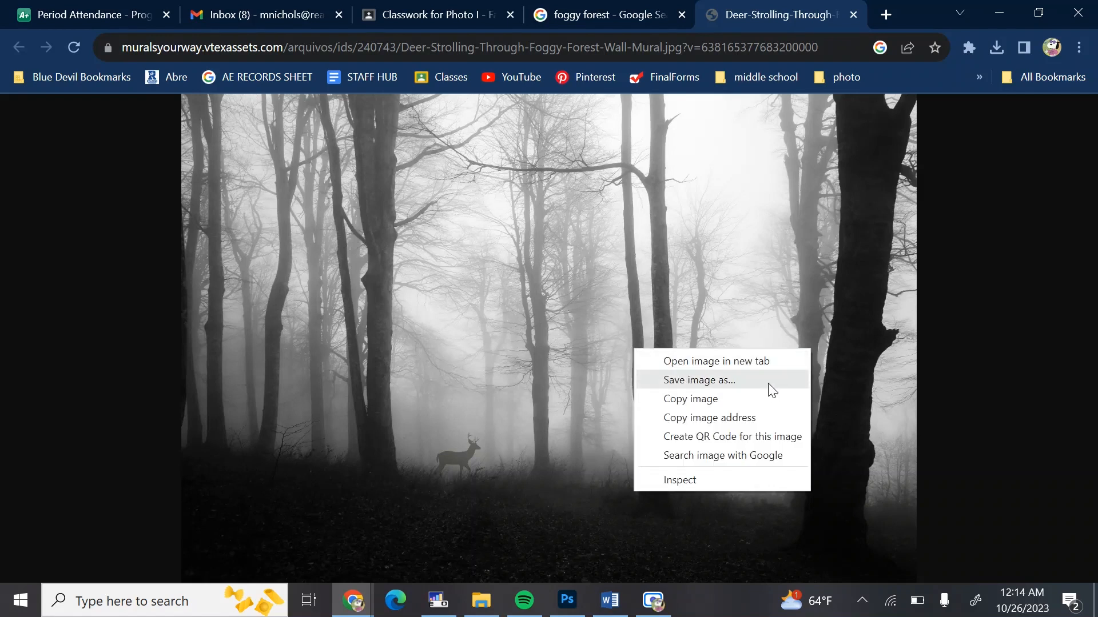
left_click(512, 334)
left_click(604, 19)
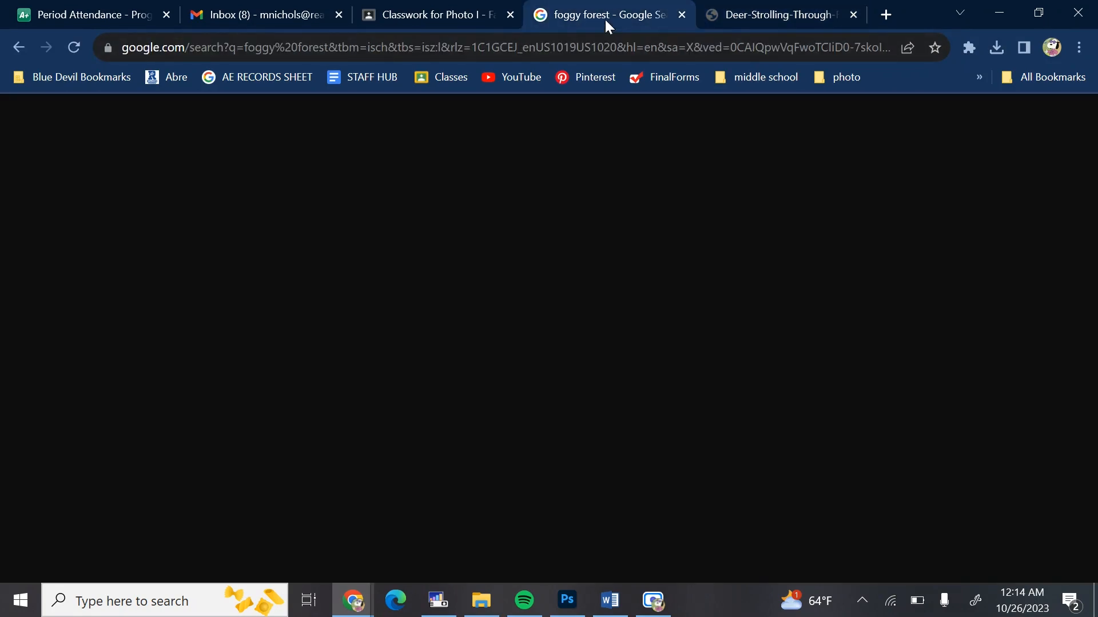
left_click(1025, 289)
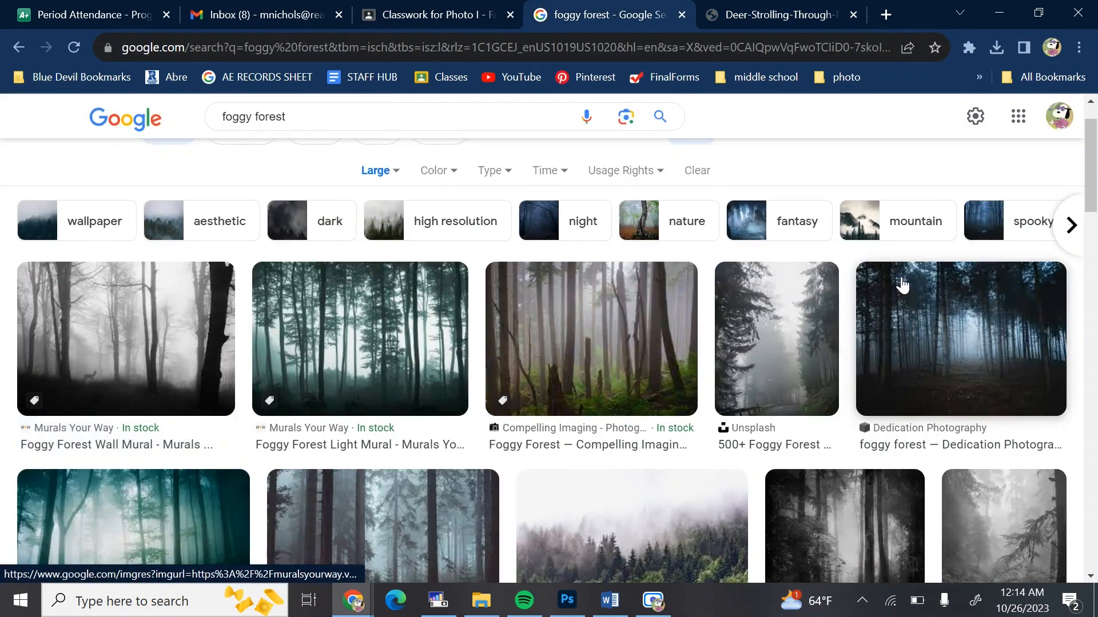
right_click(144, 314)
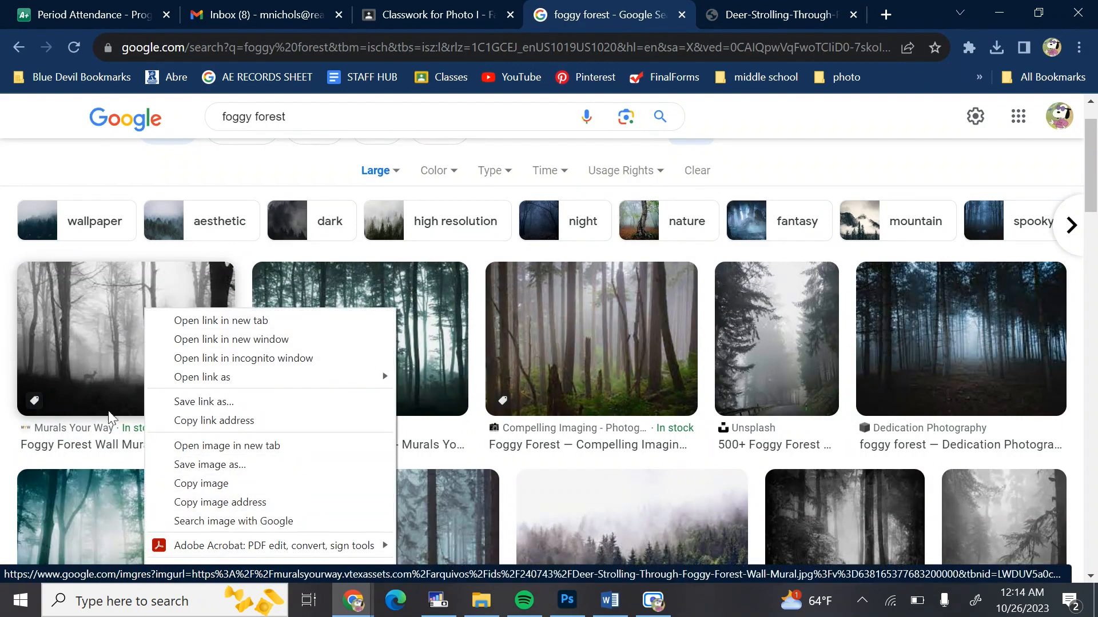
left_click(109, 168)
scroll(436, 411, "up", 1)
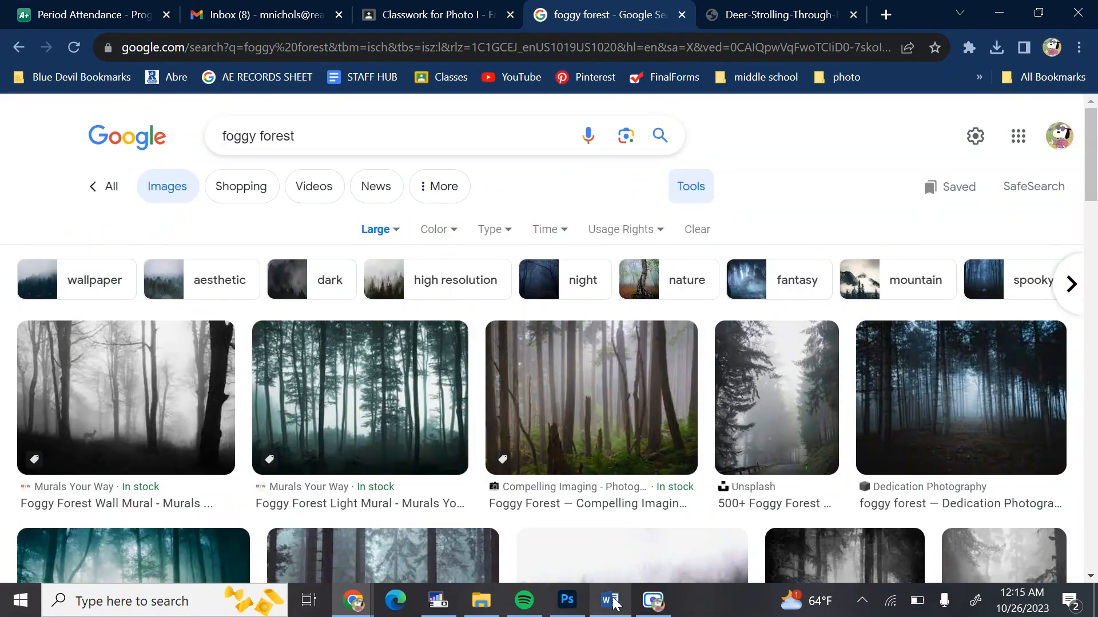
Switch to Photoshop and open the Downloads folder in File Explorer
left_click(578, 603)
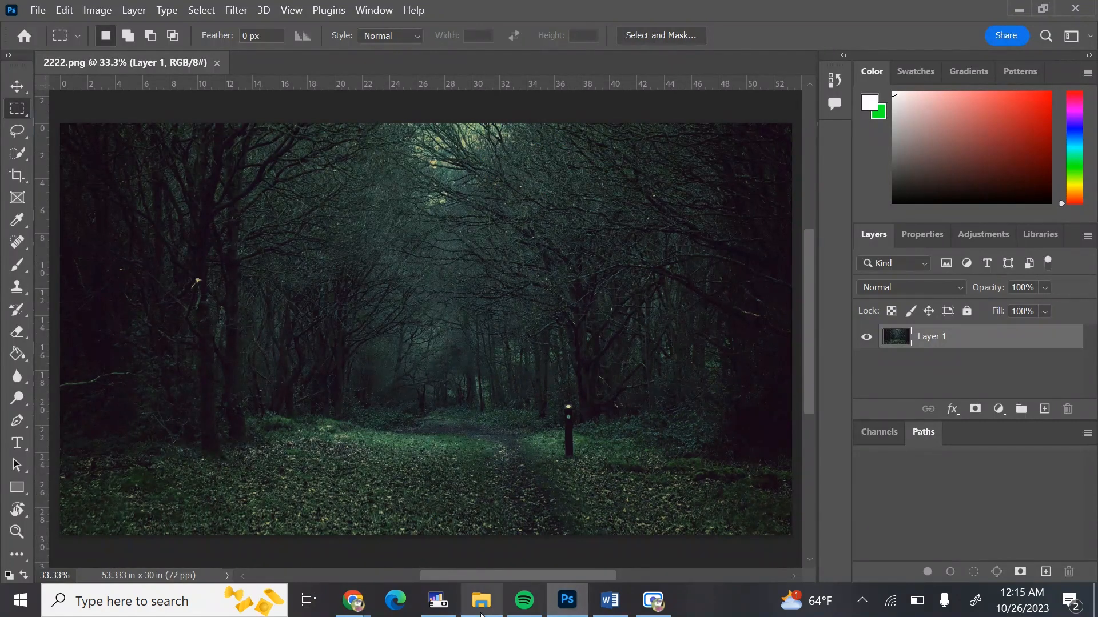
right_click(480, 604)
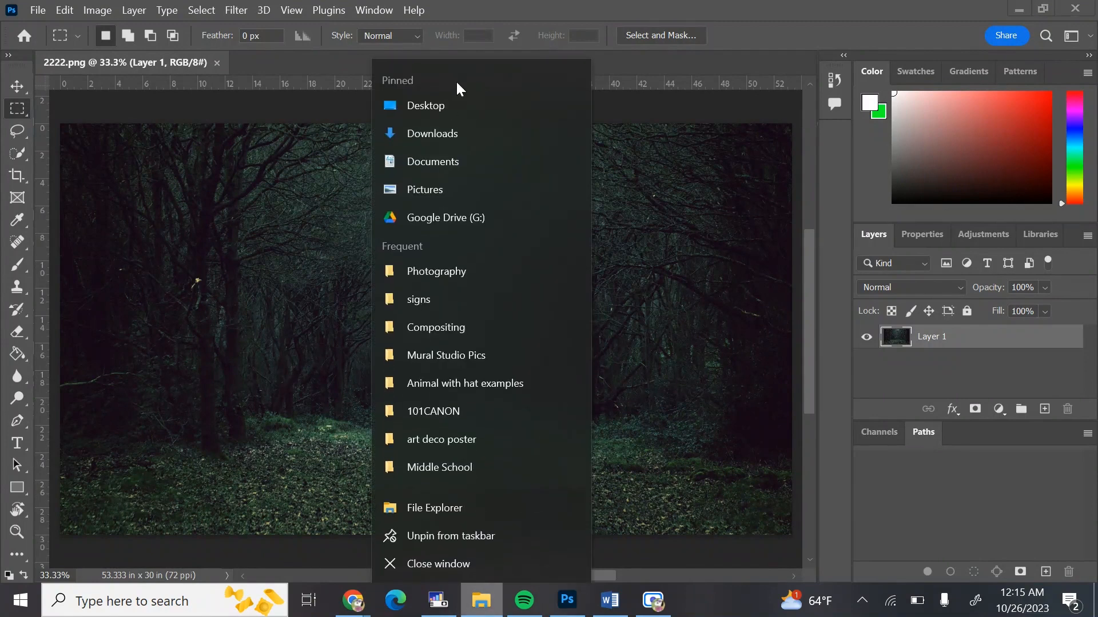
left_click(475, 599)
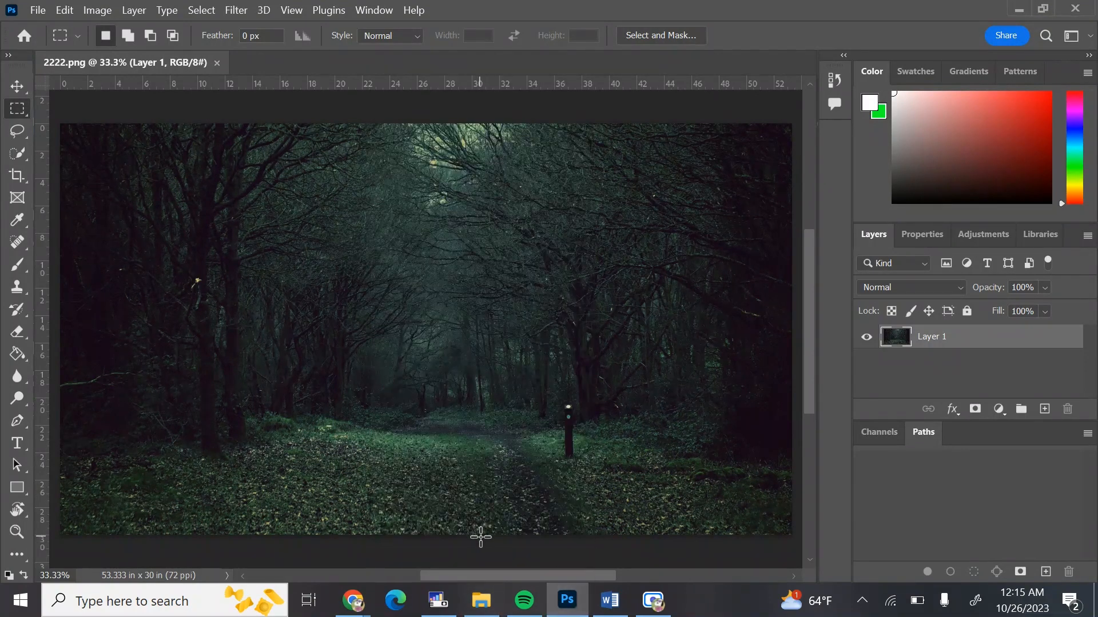
left_click(482, 611)
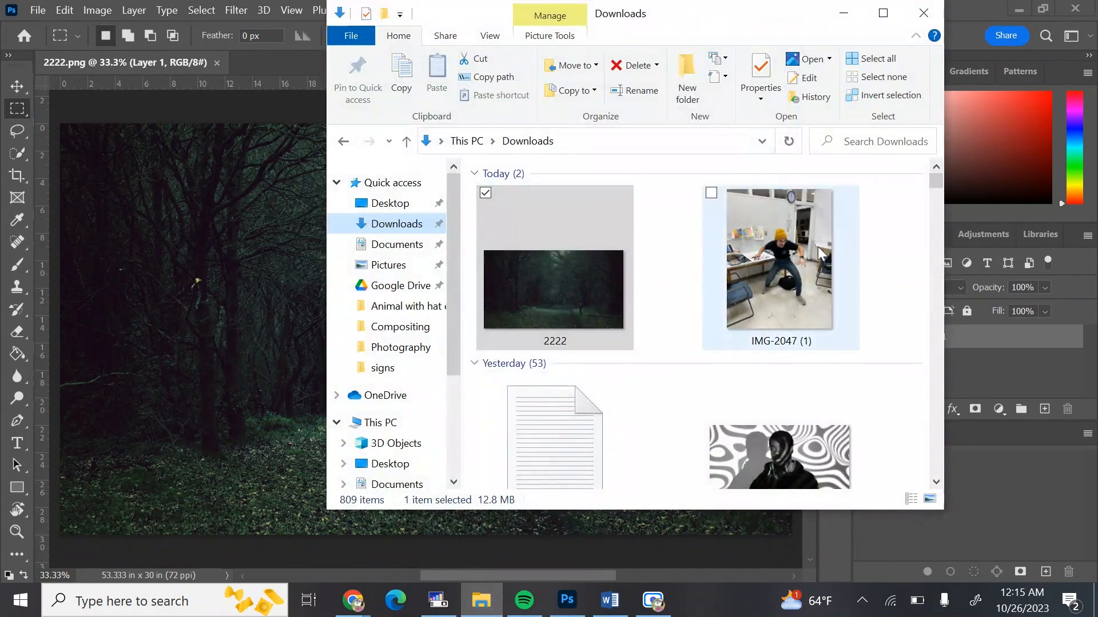
Place IMG-2047 (1) from Downloads into the 2222 forest document and commit the placement
left_click(766, 220)
left_click_drag(228, 277, 198, 294)
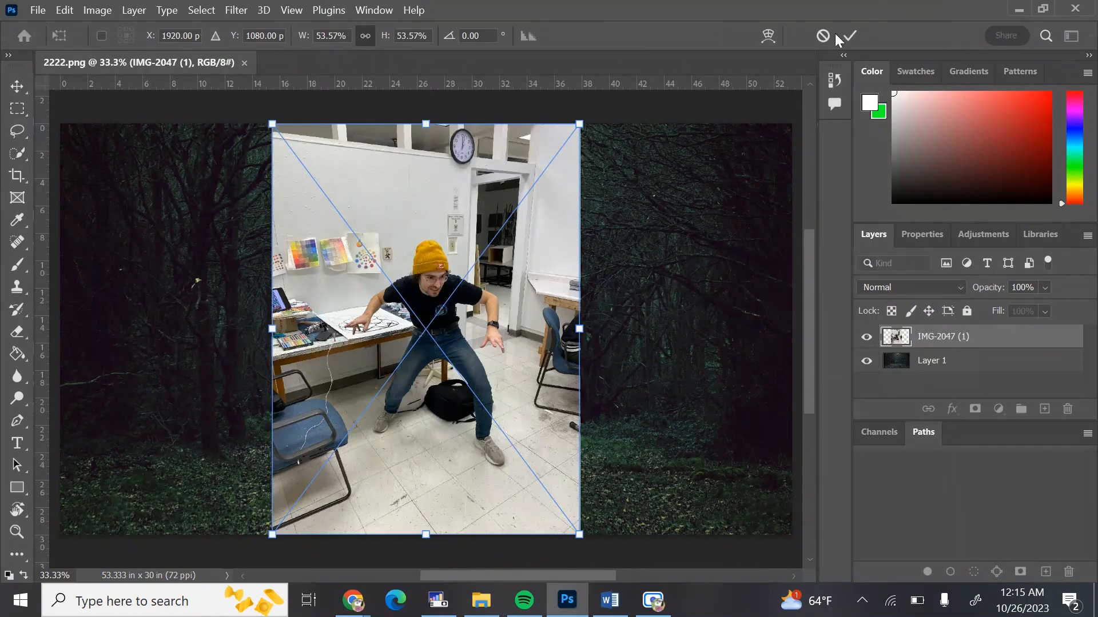
left_click(849, 35)
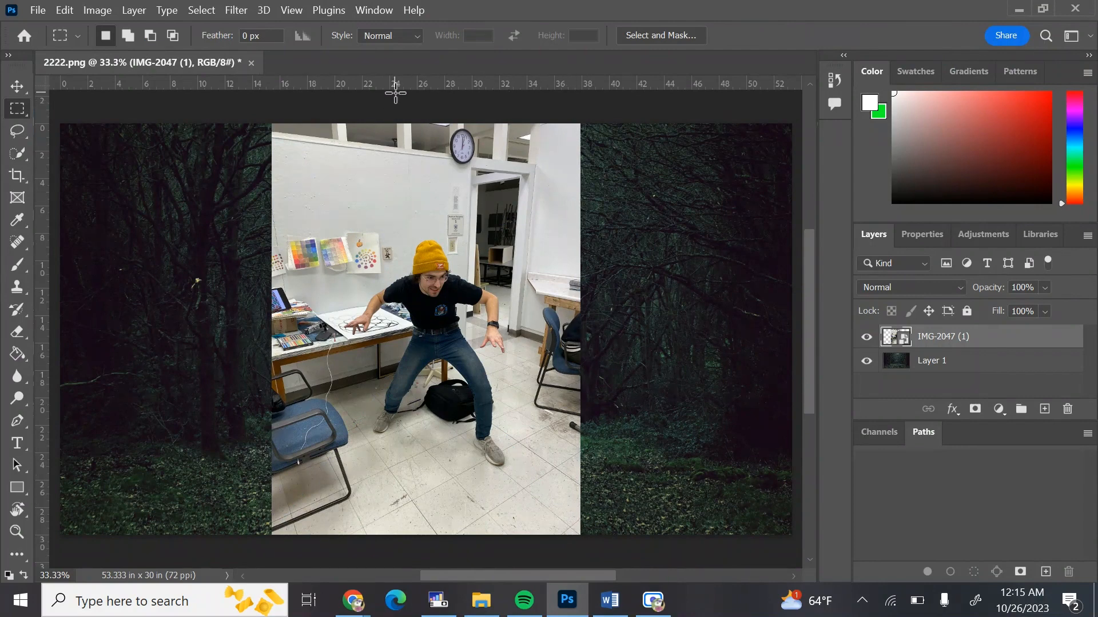
Select the subject on the placed photo layer
left_click(212, 10)
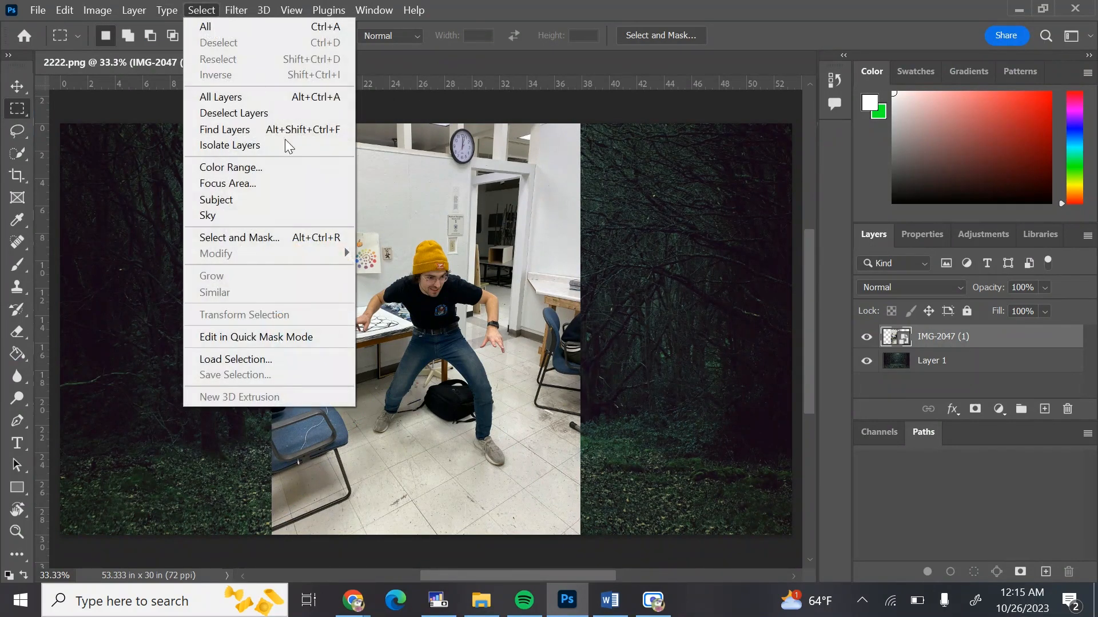
left_click(265, 197)
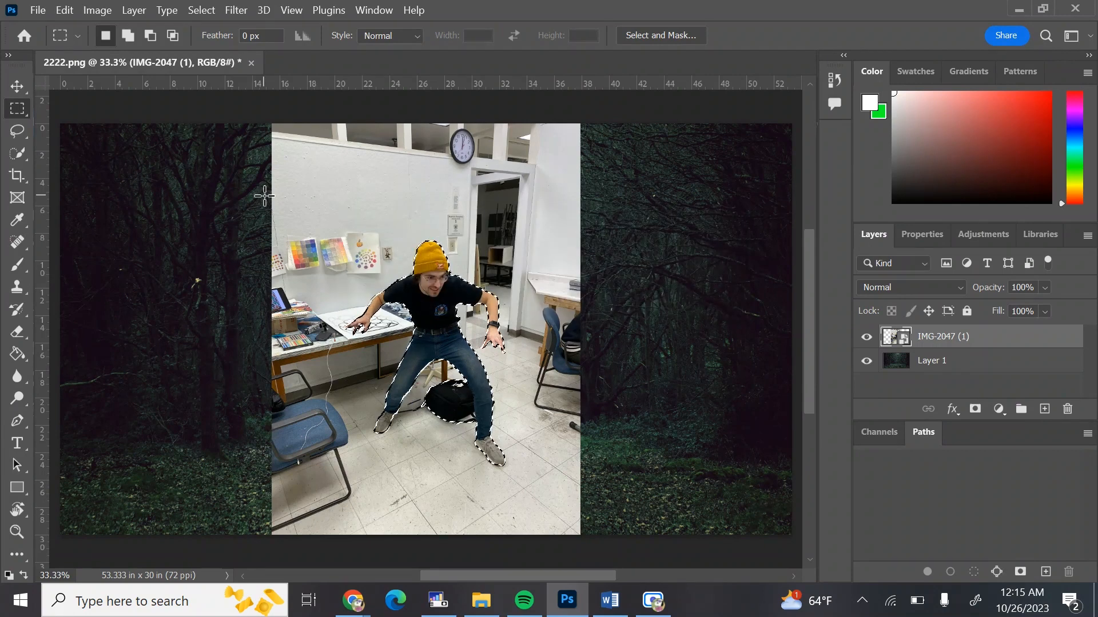
Zoom in and out to inspect the edges of the subject selection
key("z")
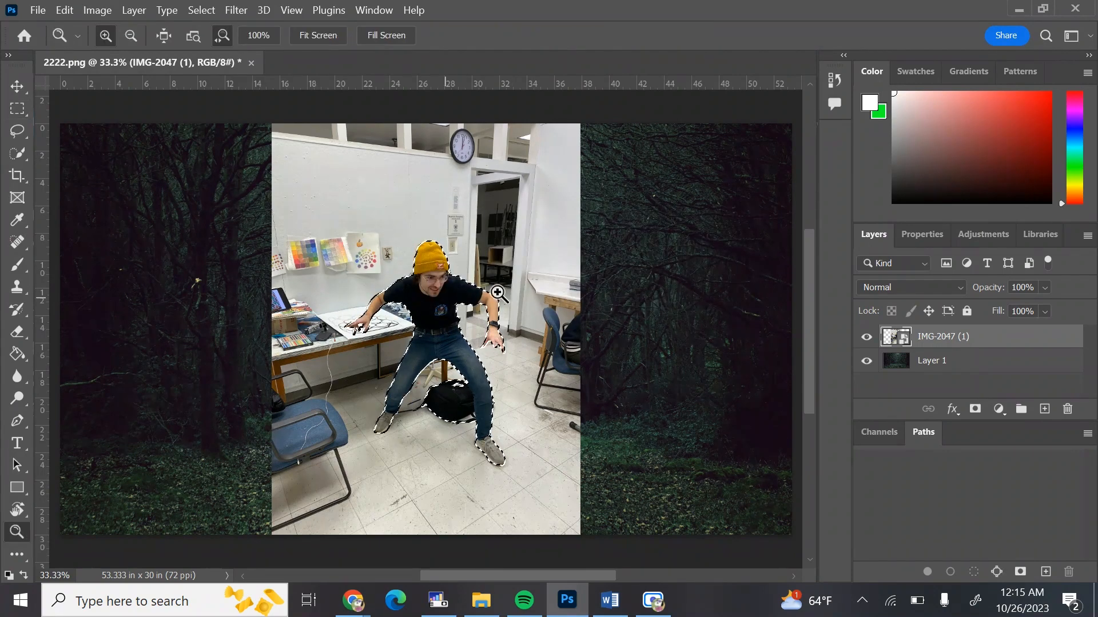
left_click_drag(435, 269, 527, 264)
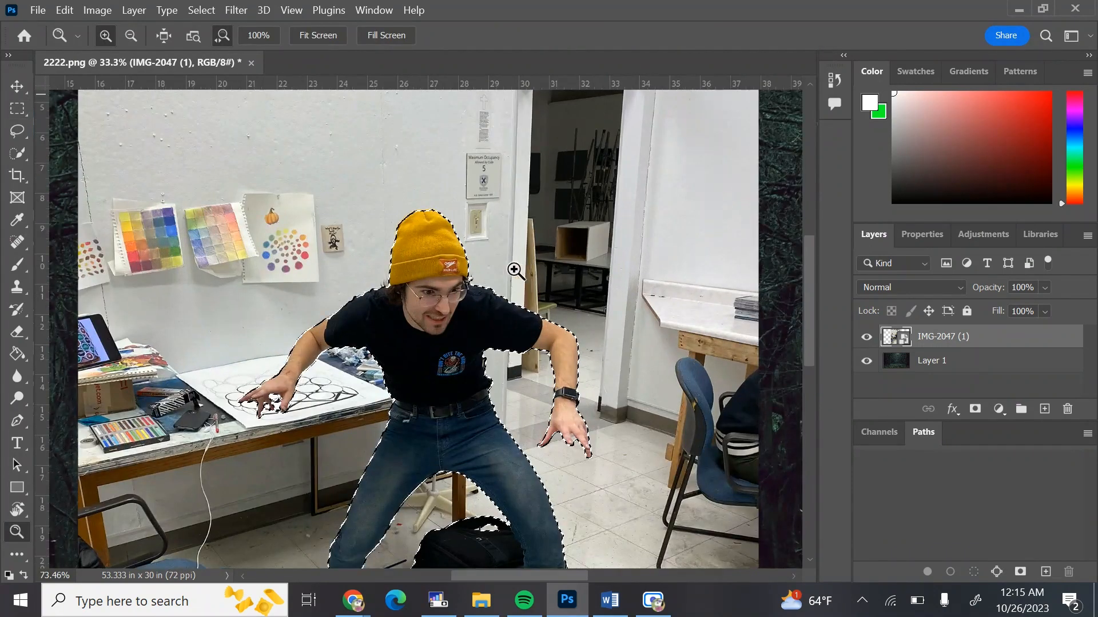
left_click_drag(442, 270, 440, 268)
left_click_drag(444, 324, 507, 338)
left_click_drag(382, 346, 362, 216)
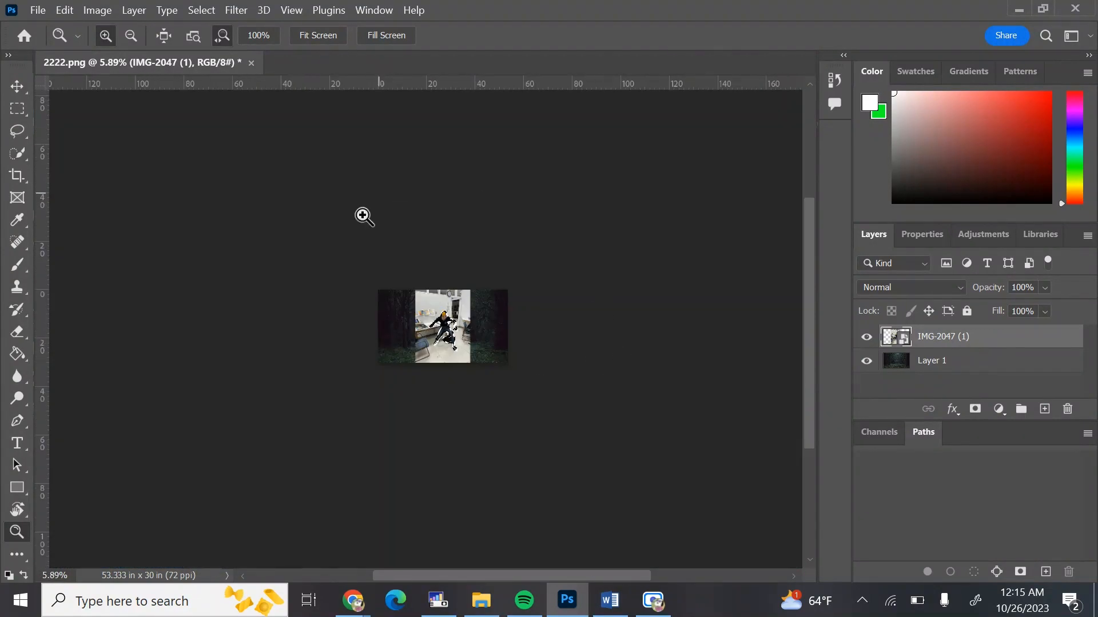
left_click_drag(426, 326, 495, 328)
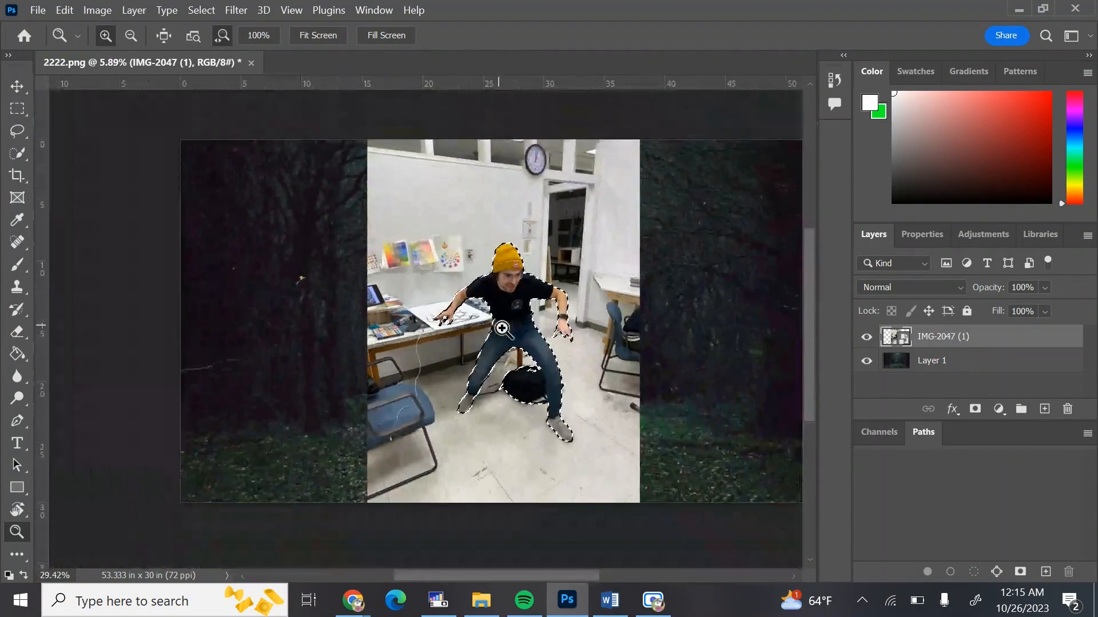
left_click_drag(633, 335, 675, 332)
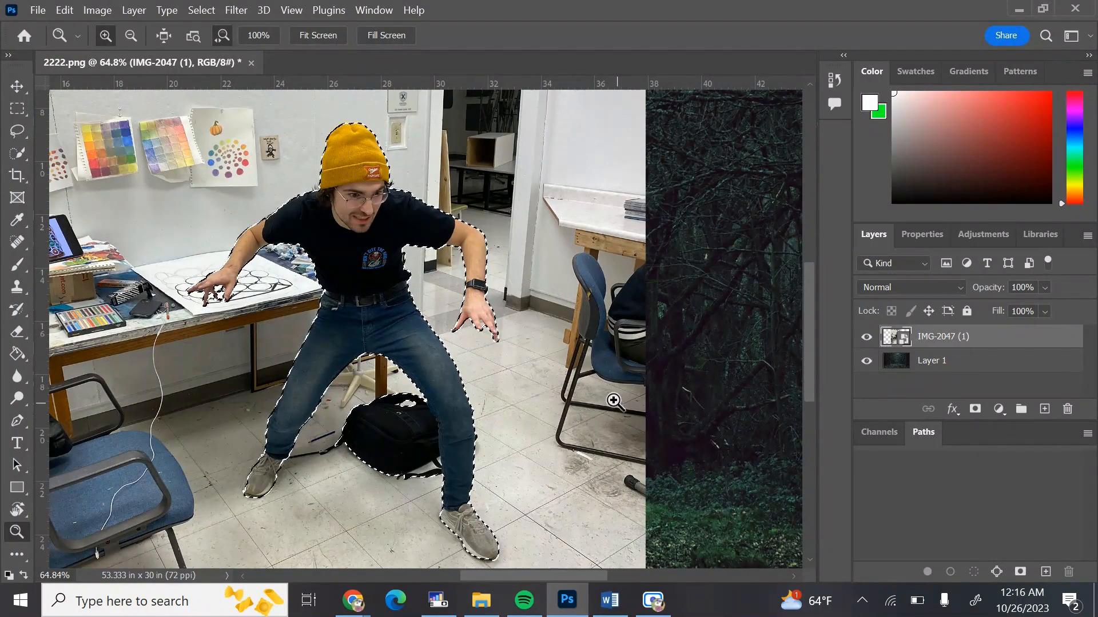
left_click_drag(499, 374, 330, 373)
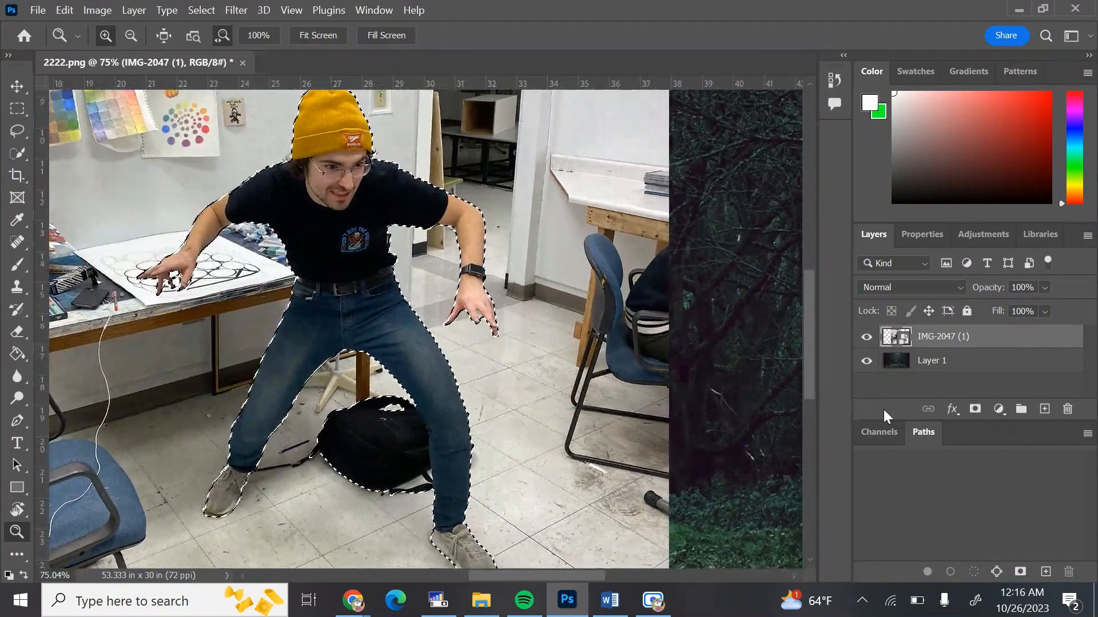
Add a layer mask to the IMG-2047 (1) layer from the subject selection
left_click(975, 410)
mouse_move(506, 248)
left_mouse_down()
mouse_move(355, 346)
mouse_move(407, 348)
mouse_move(392, 343)
mouse_move(387, 472)
mouse_move(431, 460)
left_mouse_up()
Paint on the layer mask with a small brush to clean up the subject's edge against the background
key("b")
key("x")
mouse_move(343, 343)
left_mouse_down()
mouse_move(483, 330)
mouse_move(461, 235)
left_mouse_up()
scroll(460, 246, "up", 6)
key("bracketleft")
key("bracketleft")
key("bracketleft")
key("bracketleft")
key("bracketleft")
key("bracketleft")
key("bracketleft")
key("bracketleft")
key("bracketleft")
key("bracketleft")
key("bracketleft")
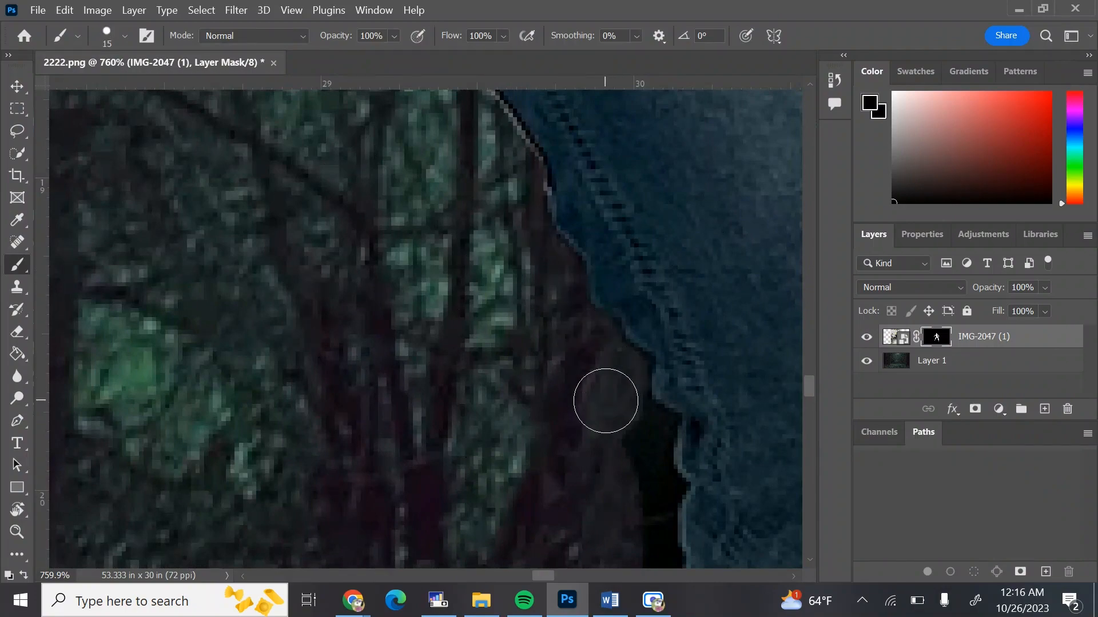
scroll(640, 465, "down", 4)
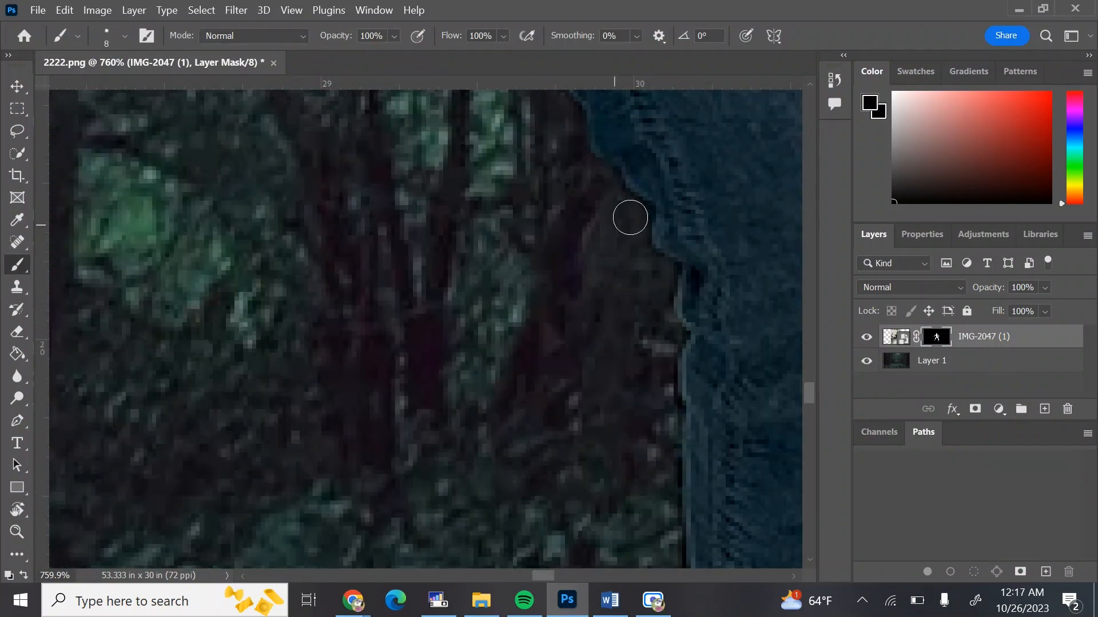
key("x")
key("z")
key("b")
mouse_move(606, 326)
left_mouse_down()
mouse_move(595, 451)
mouse_move(552, 343)
mouse_move(515, 323)
left_mouse_up()
Refine the layer mask along the edge of the subject's hand with a smaller brush
key("x")
key("z")
key("b")
left_click_drag(128, 478, 171, 514)
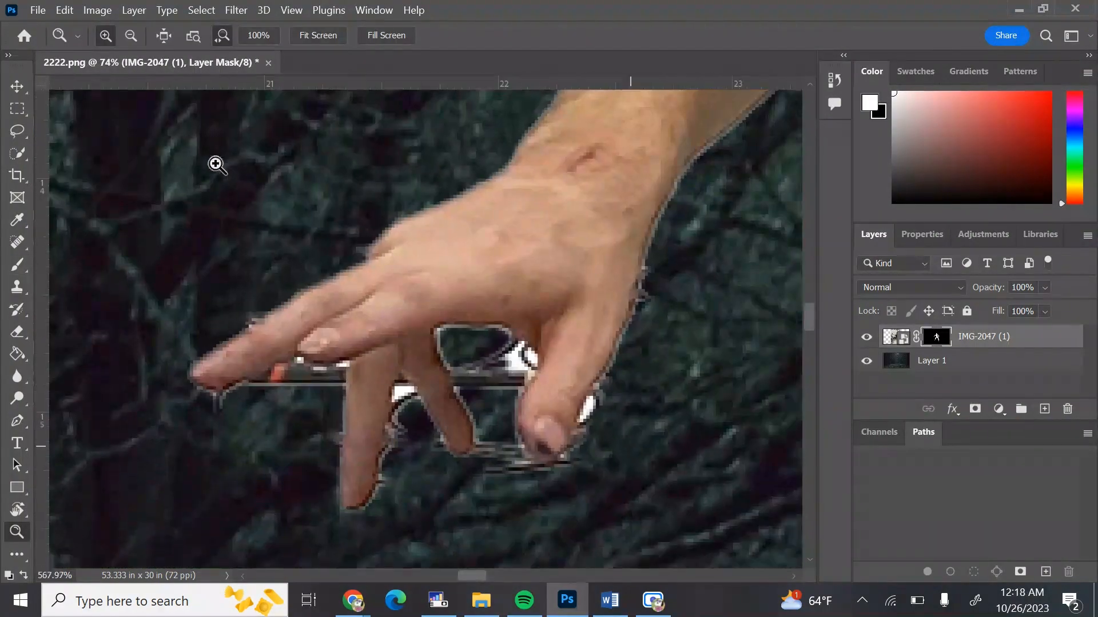
mouse_move(617, 355)
left_mouse_down()
mouse_move(560, 482)
mouse_move(484, 476)
mouse_move(392, 441)
mouse_move(314, 456)
mouse_move(206, 404)
mouse_move(331, 374)
left_mouse_up()
key("bracketleft")
key("bracketleft")
key("bracketleft")
key("bracketleft")
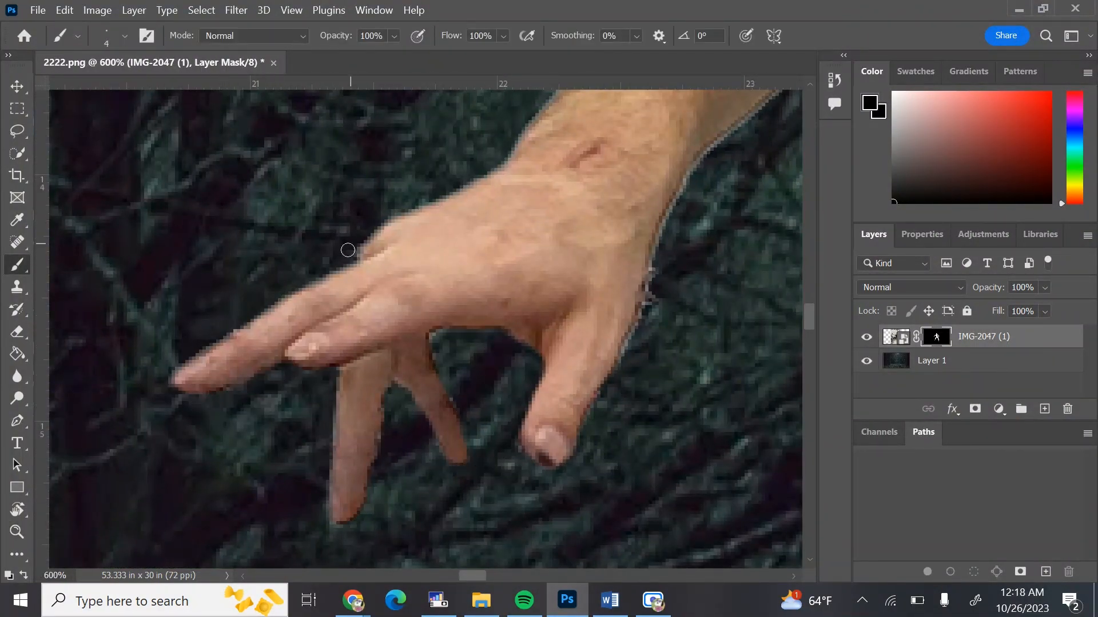
left_click_drag(652, 366, 655, 266)
Touch up the mask edge at the subject's shoulder and zoom back out to the whole composite
key("z")
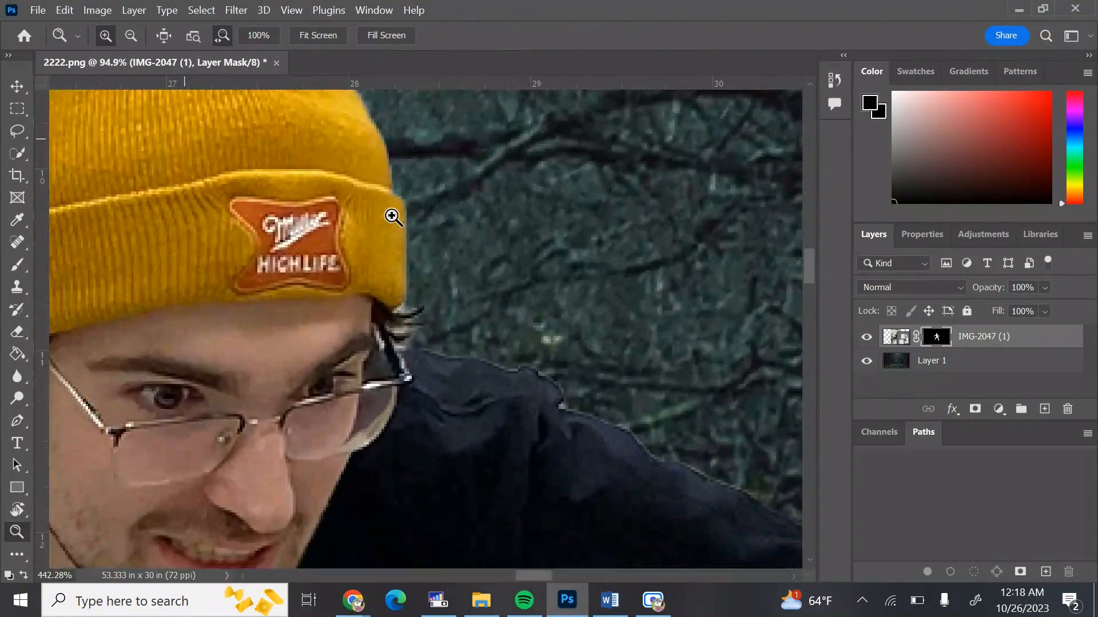
key("b")
mouse_move(403, 309)
left_mouse_down()
mouse_move(423, 334)
mouse_move(394, 343)
left_mouse_up()
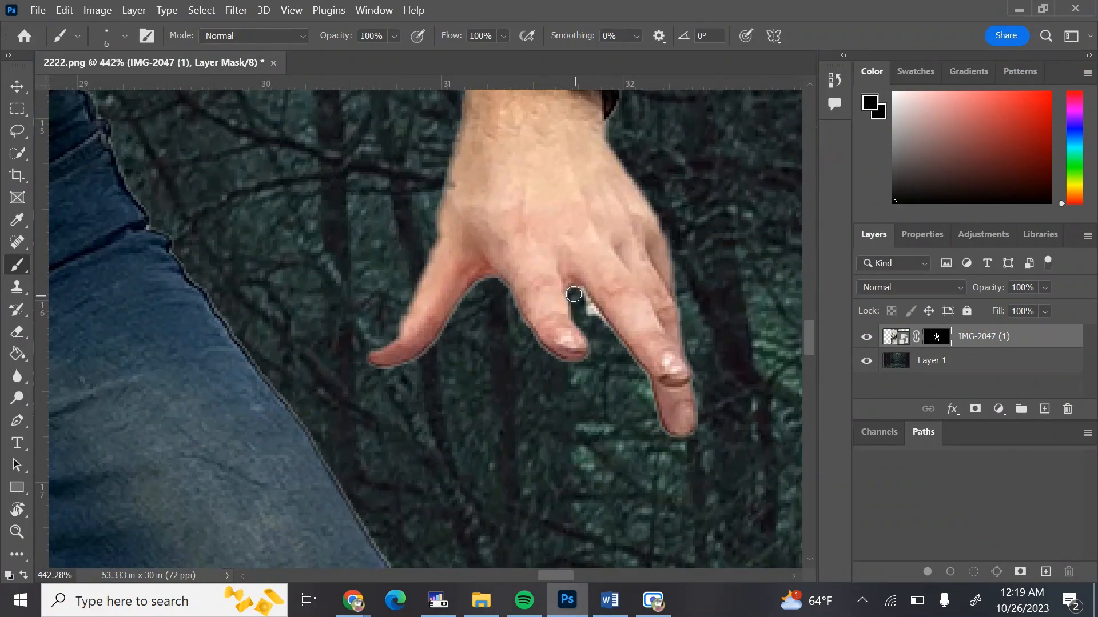
key("z")
left_click_drag(598, 331, 337, 245)
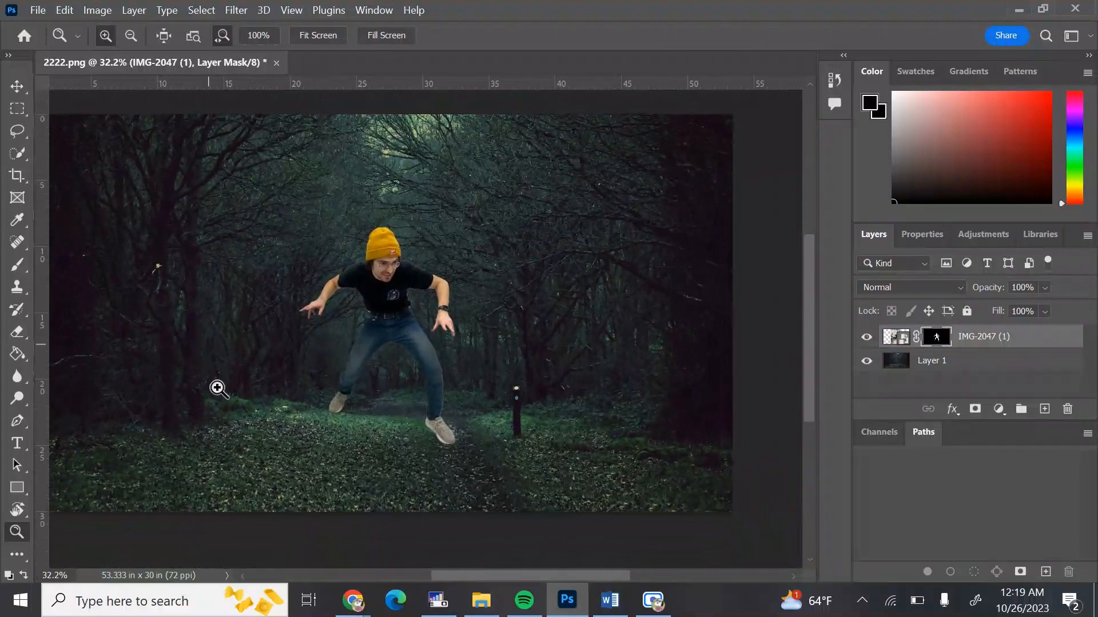
Inspect the masked subject's edges at different zoom levels across the composite
left_click_drag(374, 306, 431, 311)
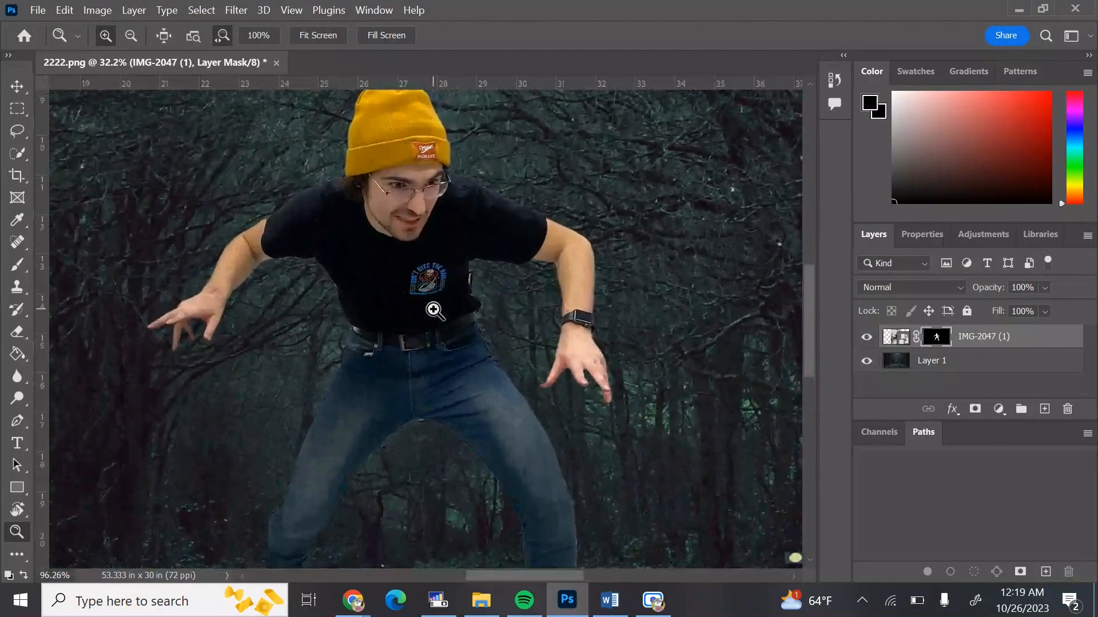
left_click_drag(277, 201, 334, 402)
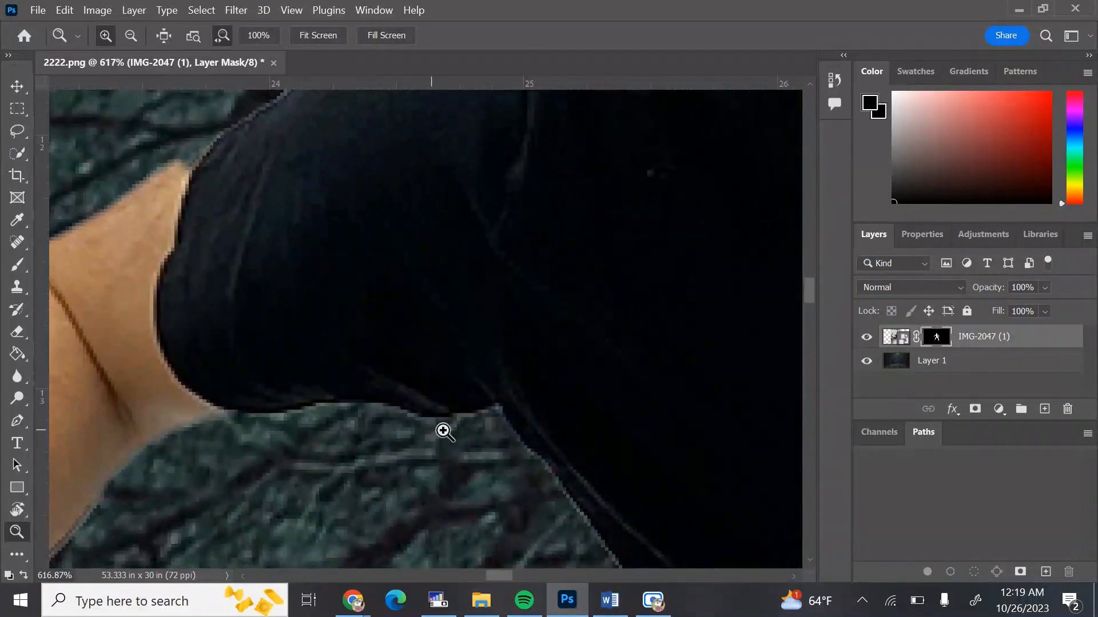
left_click_drag(397, 363, 309, 343)
scroll(636, 421, "down", 1)
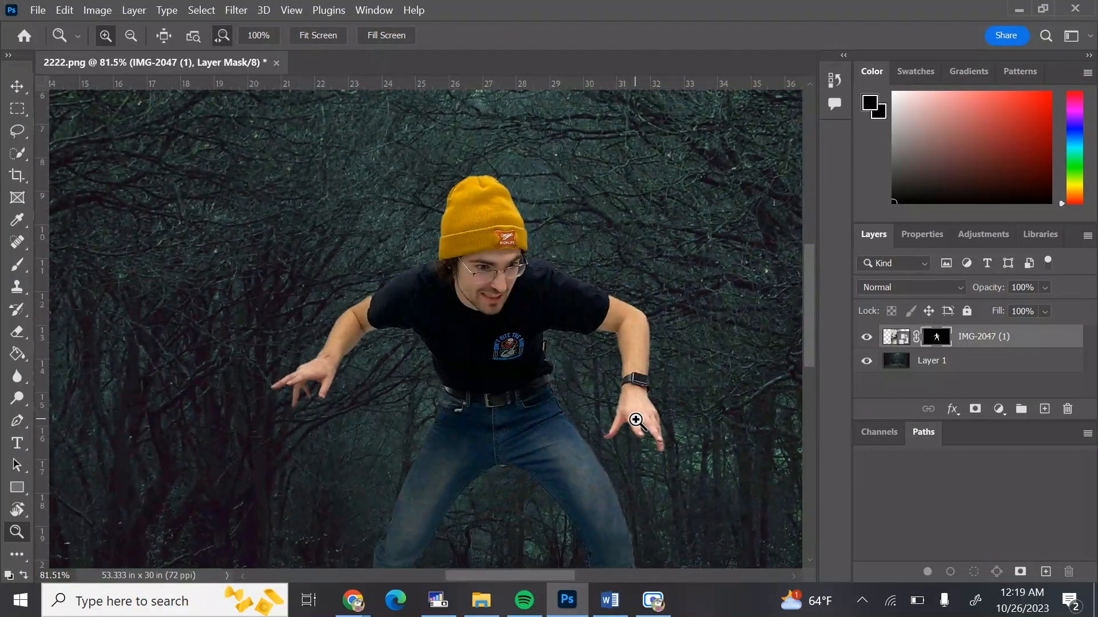
scroll(636, 421, "down", 1)
left_click_drag(635, 419, 592, 422)
scroll(593, 422, "right", 5)
scroll(593, 423, "down", 2)
scroll(593, 422, "up", 1)
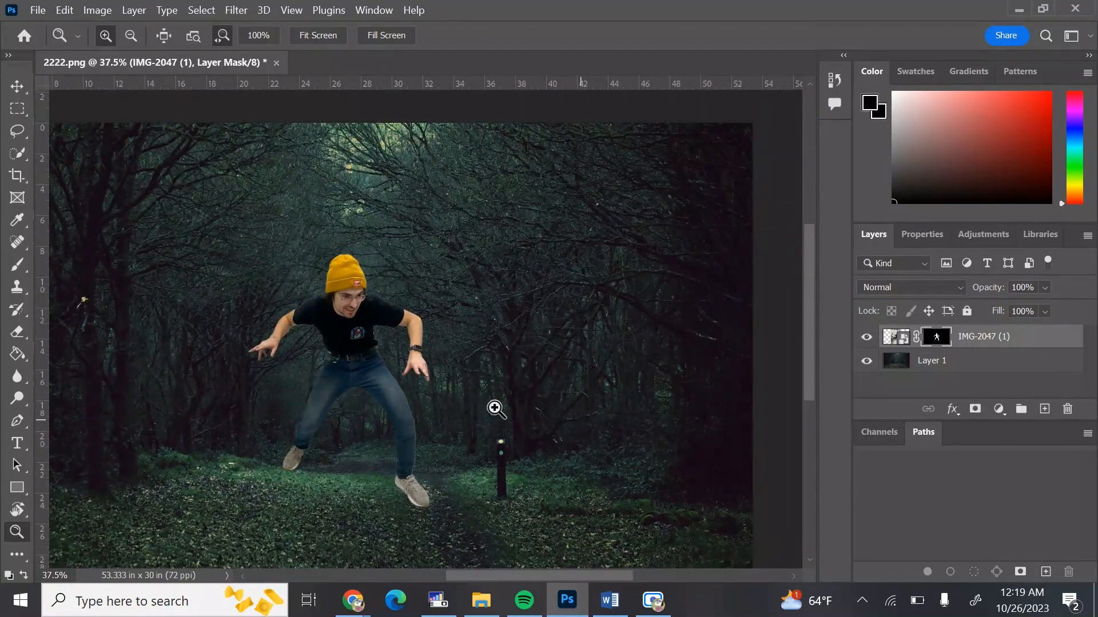
left_click_drag(375, 380, 383, 382)
left_click_drag(351, 347, 322, 355)
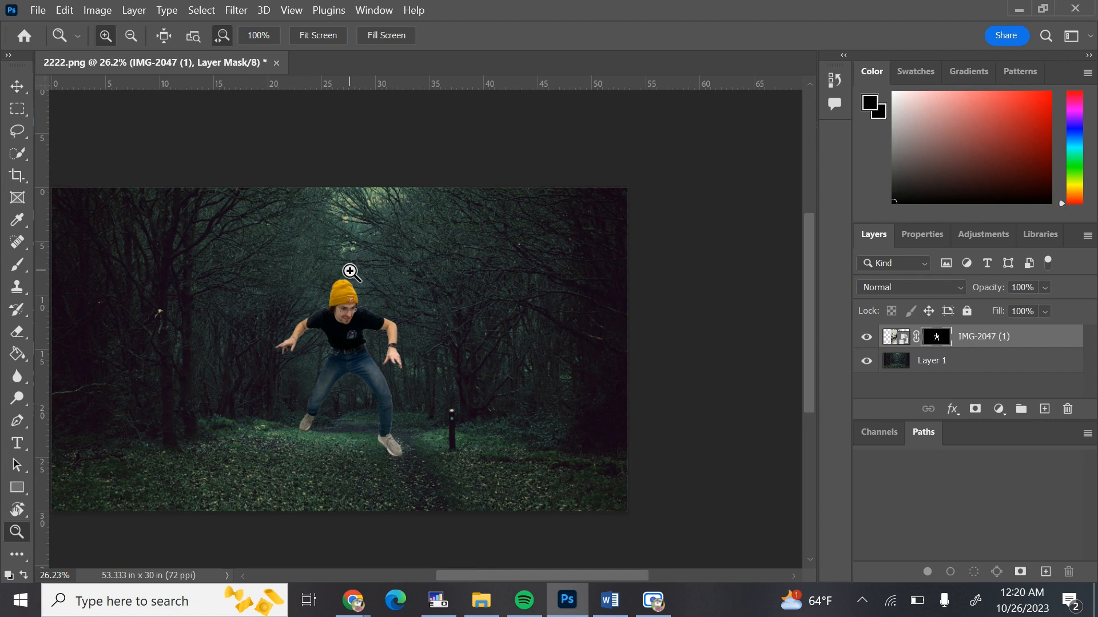
Free-transform the subject, scaling it to about 74% and placing it on the forest path
key("ctrl+t")
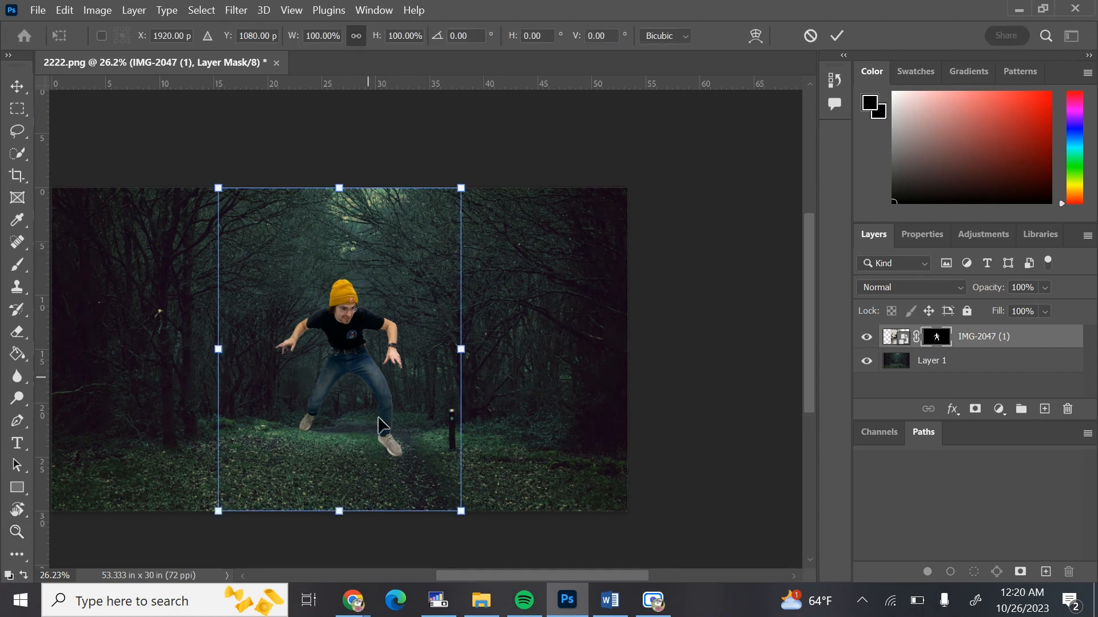
left_click_drag(461, 188, 409, 256)
left_click_drag(327, 373, 389, 392)
left_click_drag(471, 276, 439, 316)
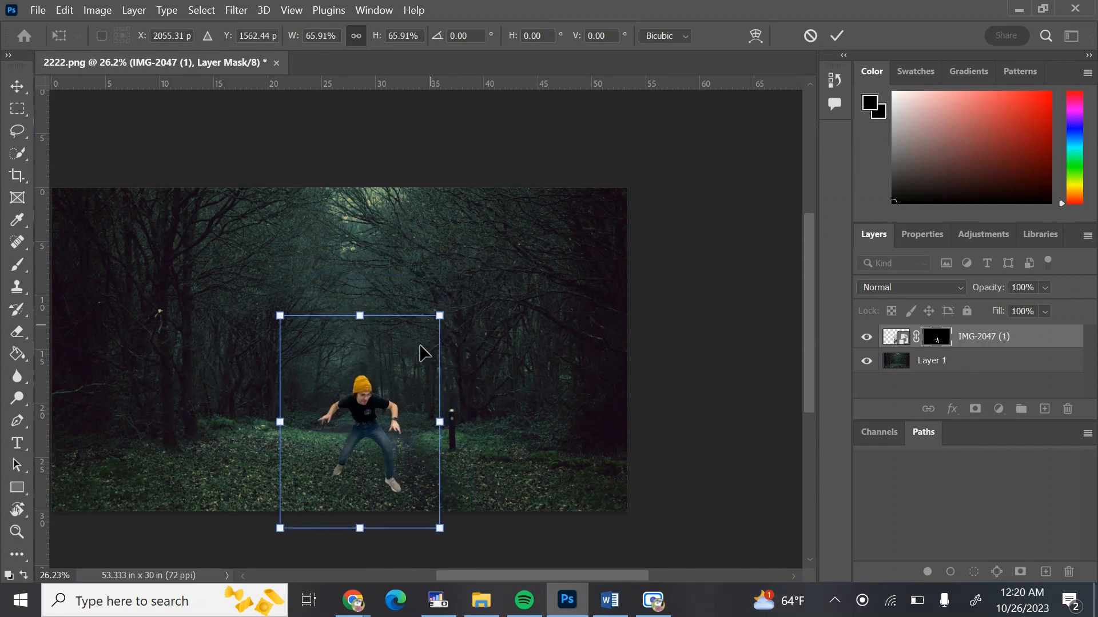
left_click_drag(372, 419, 370, 393)
left_click_drag(439, 290, 457, 264)
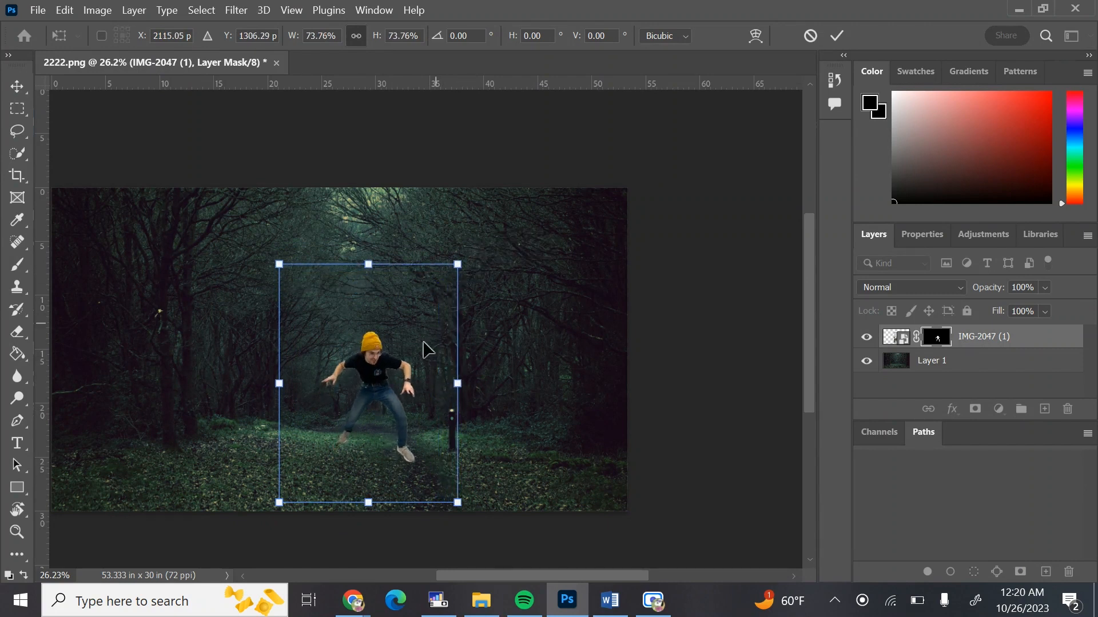
mouse_move(385, 369)
left_mouse_down()
mouse_move(375, 389)
mouse_move(402, 391)
mouse_move(389, 384)
left_mouse_up()
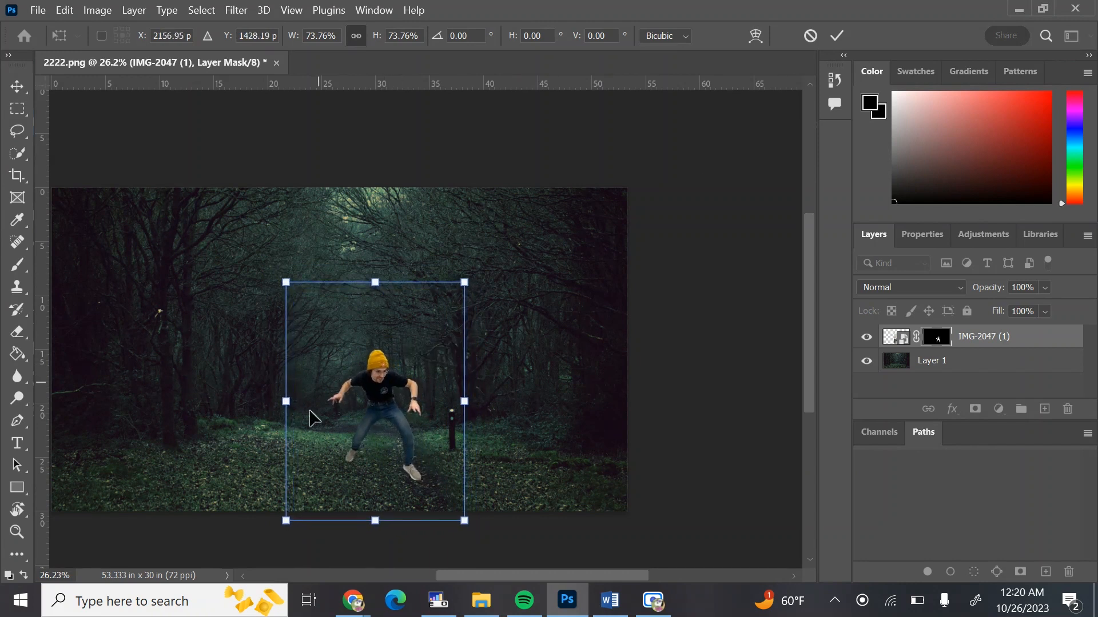
left_click(837, 35)
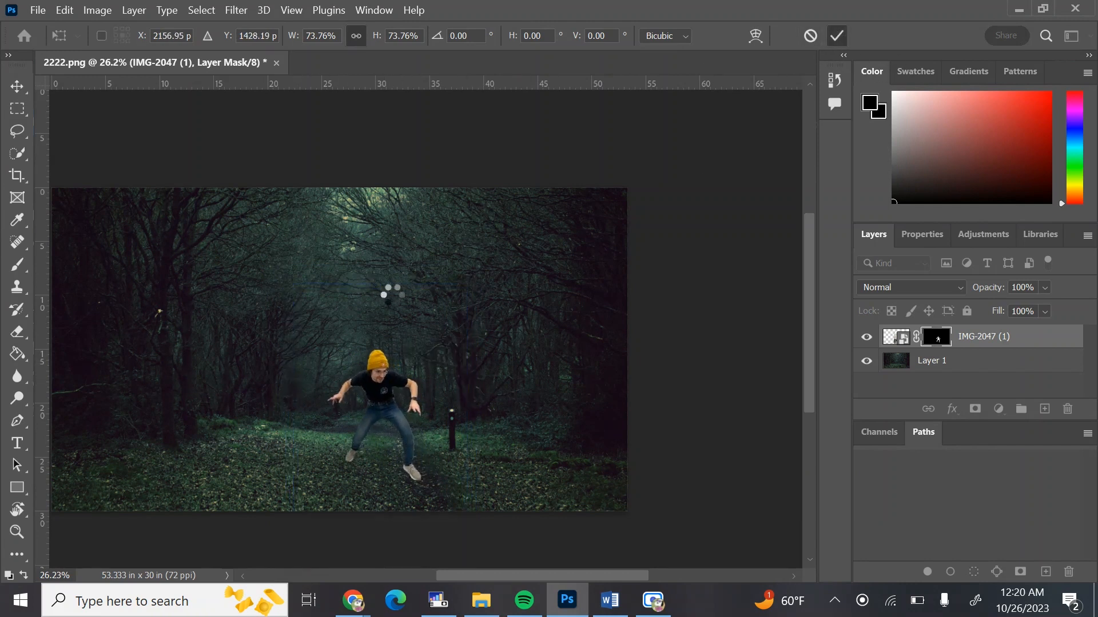
Try a Color Balance adjustment of +6, +15, 0 on the photo layer's pixels and cancel it
key("z")
scroll(393, 296, "left", 4)
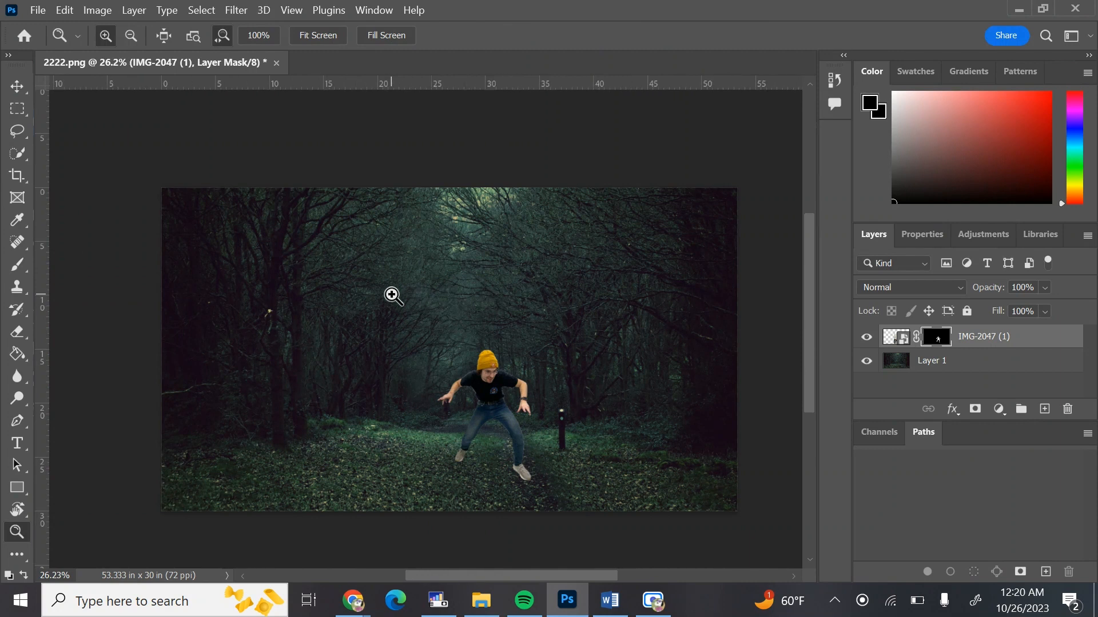
scroll(393, 295, "right", 1)
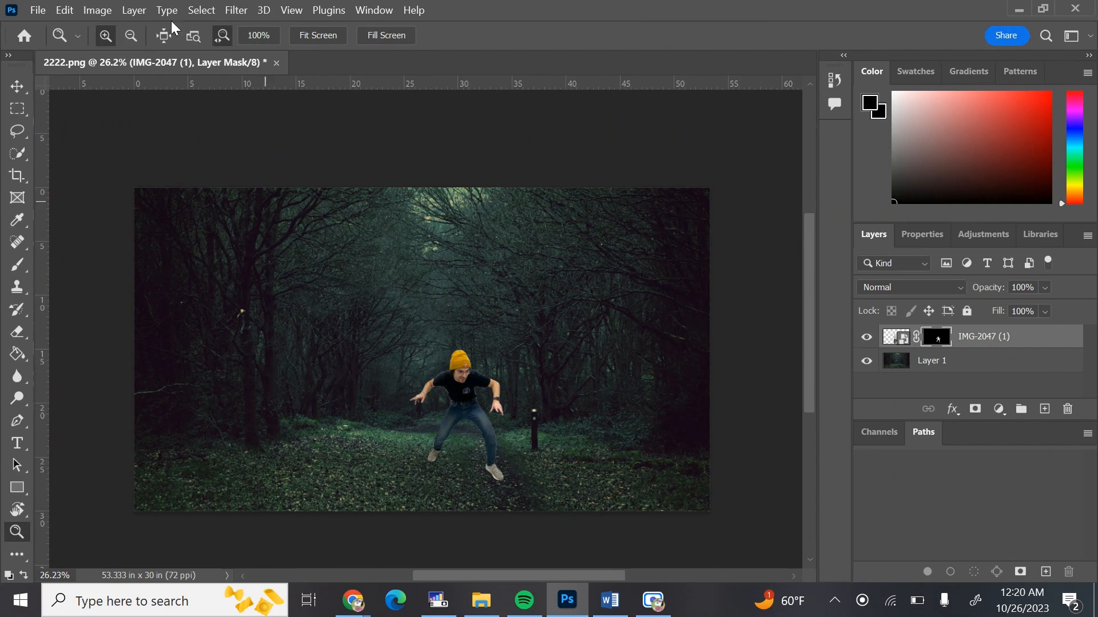
key("ctrl+2")
left_click(97, 10)
mouse_move(183, 53)
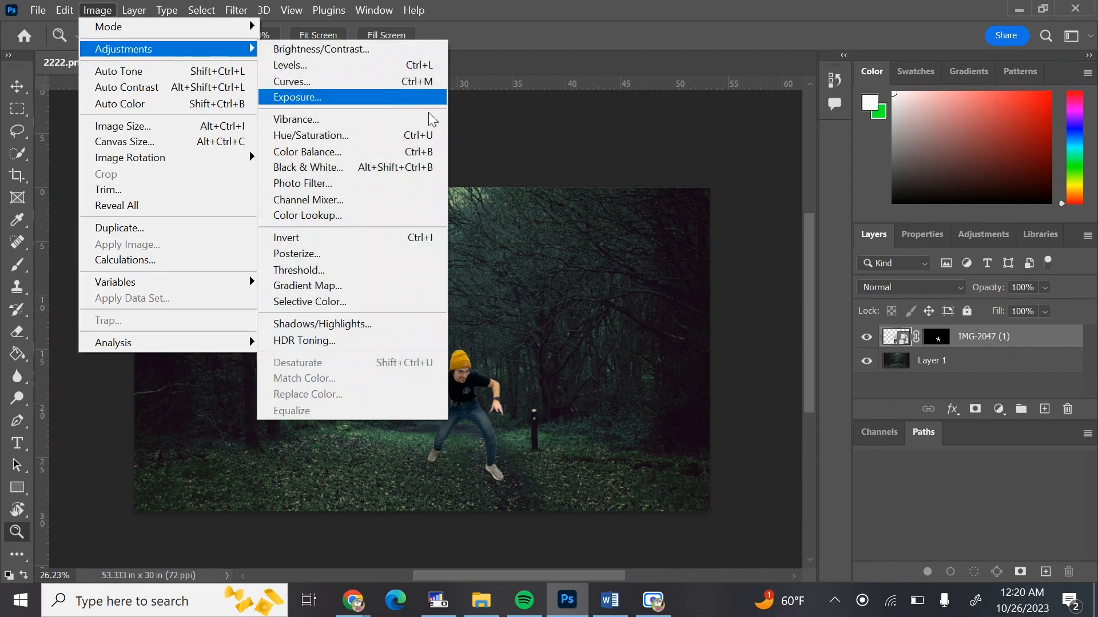
left_click(395, 154)
left_click_drag(550, 105, 750, 104)
left_click_drag(712, 175, 732, 217)
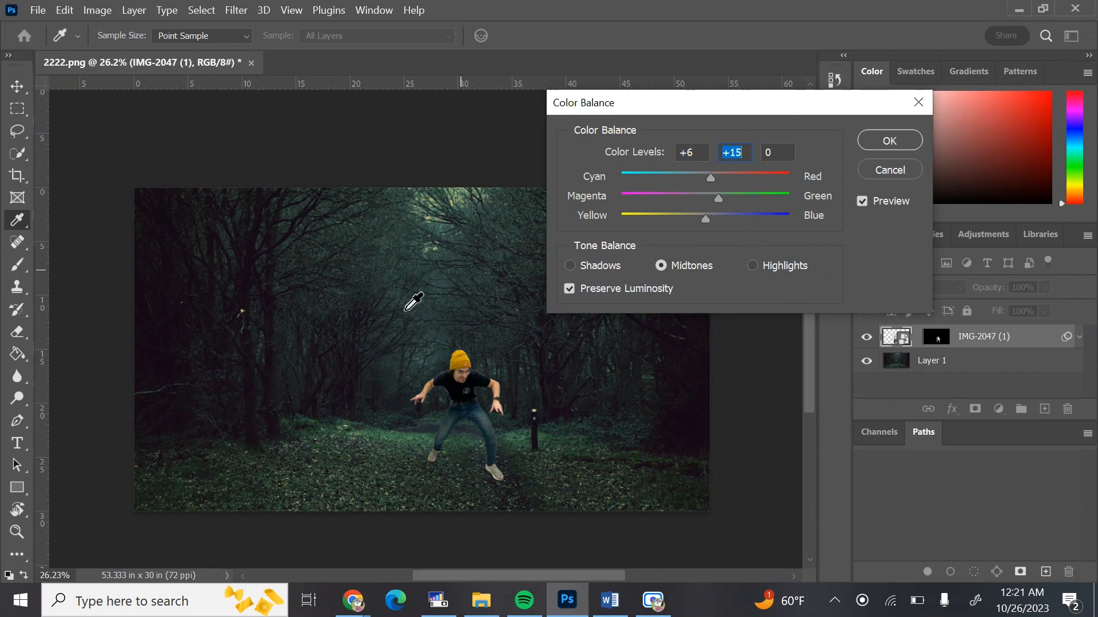
left_click(890, 170)
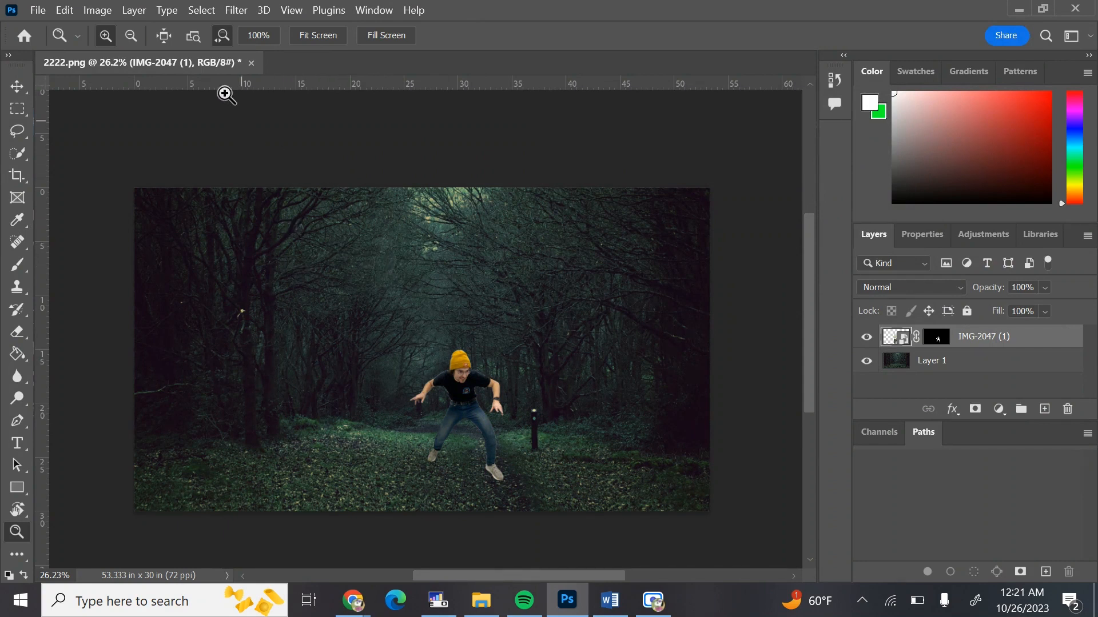
Rasterize the IMG-2047 (1) smart object layer
left_click(97, 10)
mouse_move(240, 51)
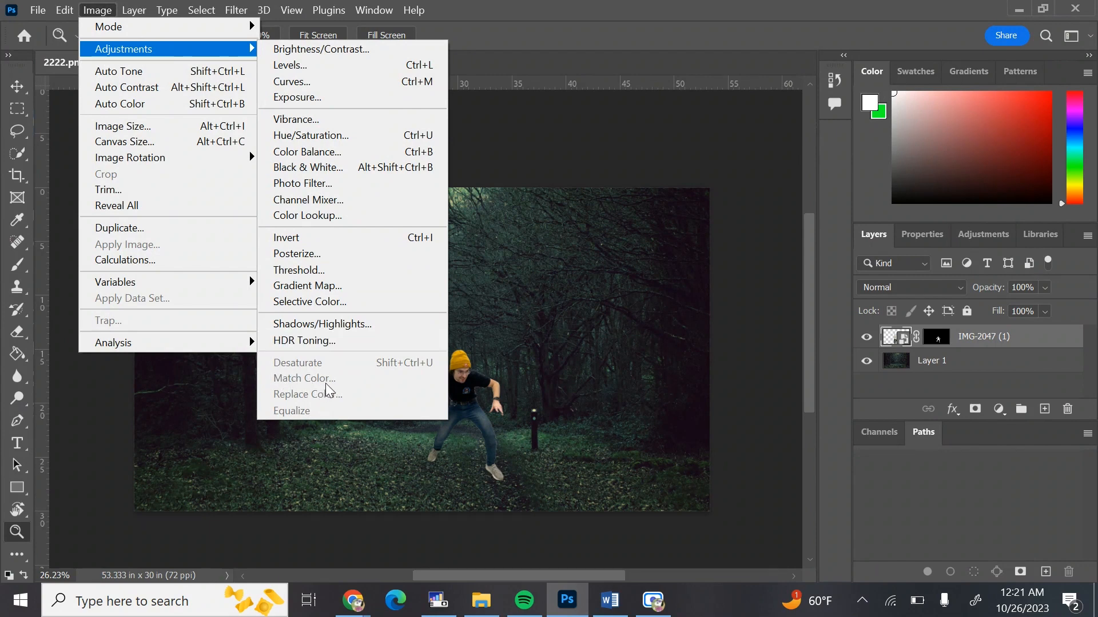
left_click(904, 340)
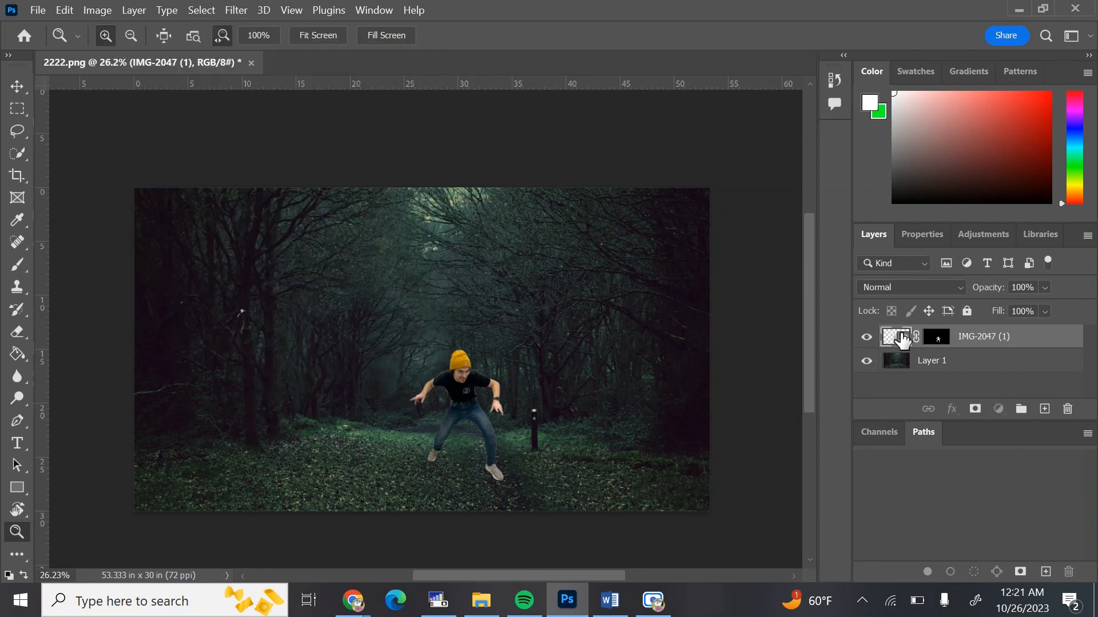
right_click(904, 339)
right_click(901, 335)
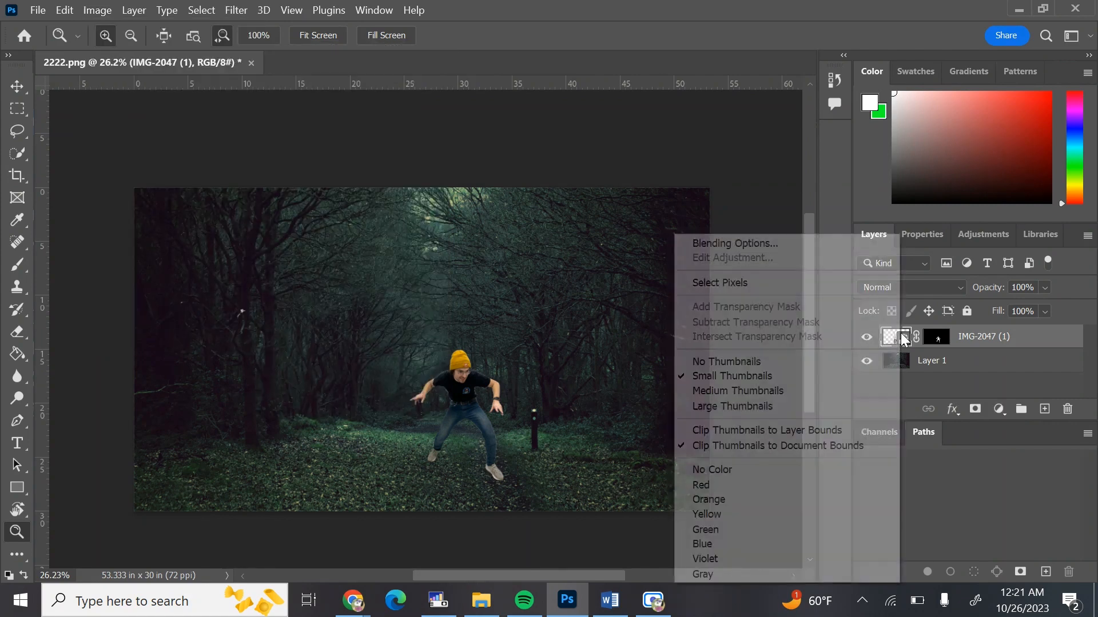
right_click(988, 337)
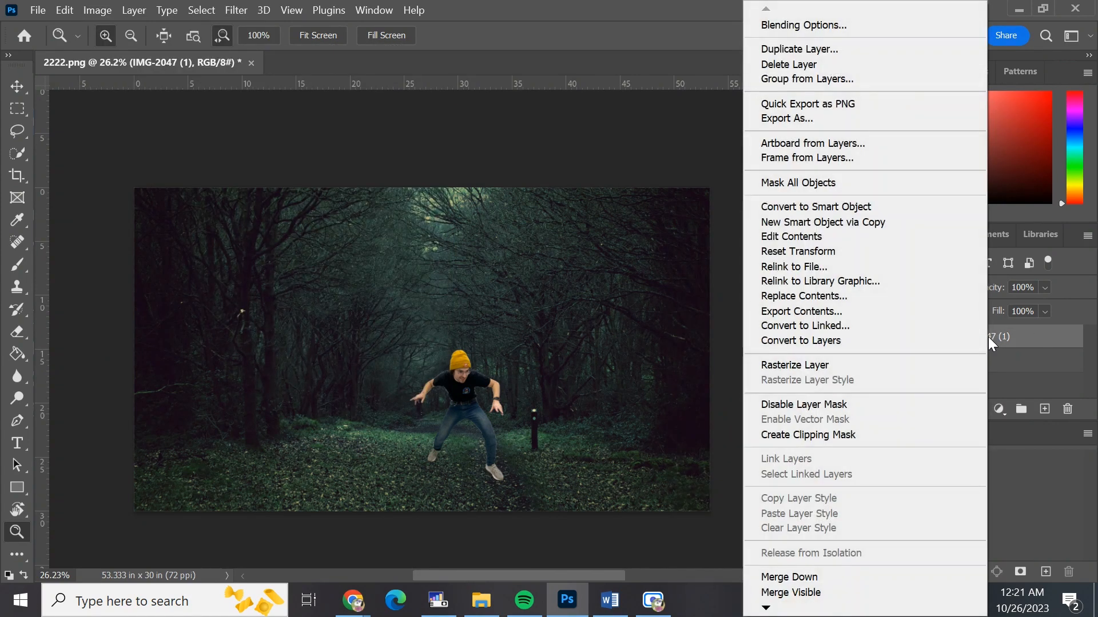
left_click(891, 367)
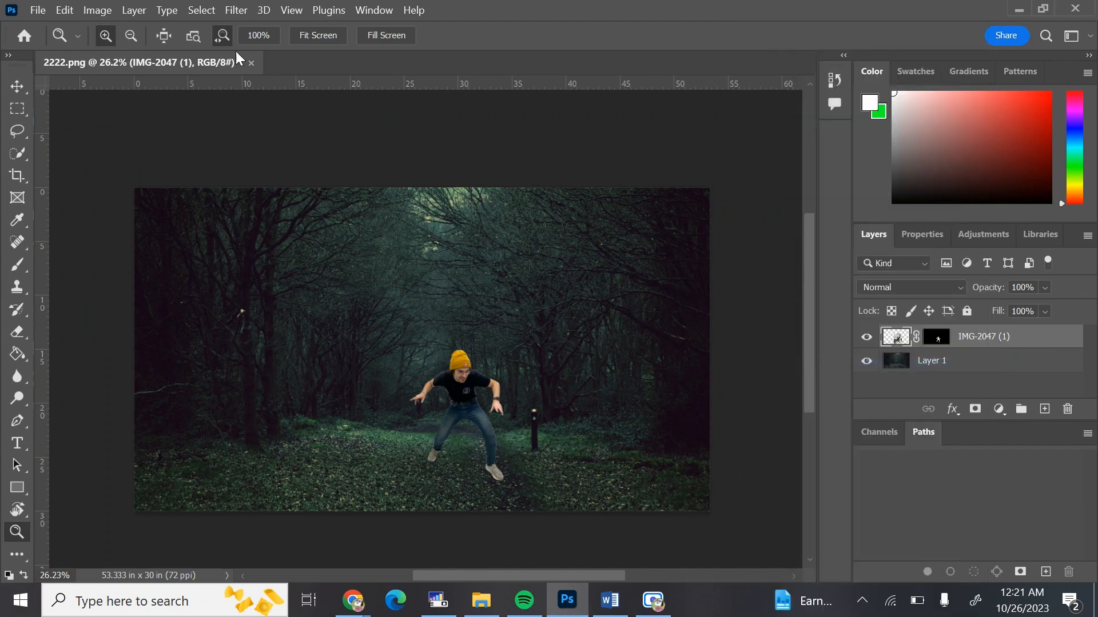
Open Match Color for the photo layer and set its source to 2222.png, Layer 1
left_click(92, 9)
mouse_move(148, 53)
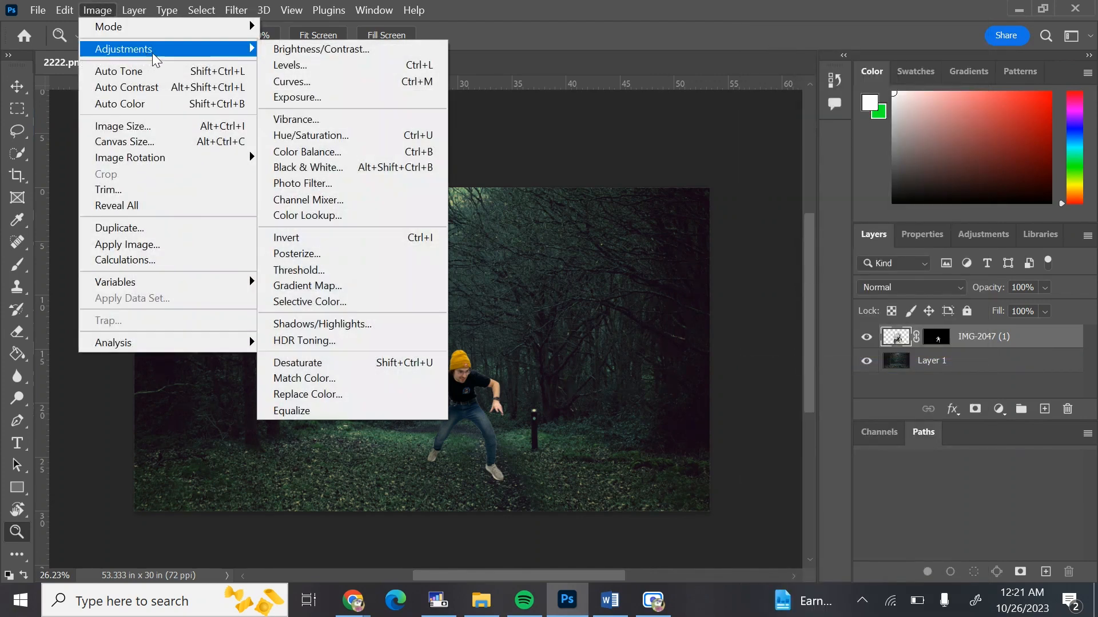
left_click(331, 379)
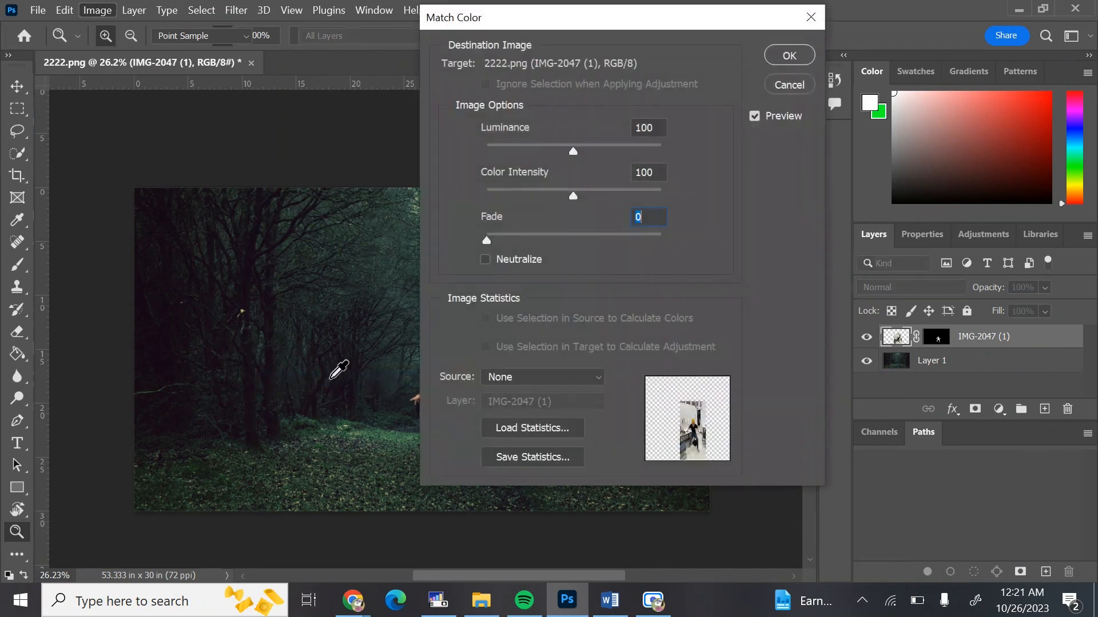
left_click_drag(553, 16, 181, 23)
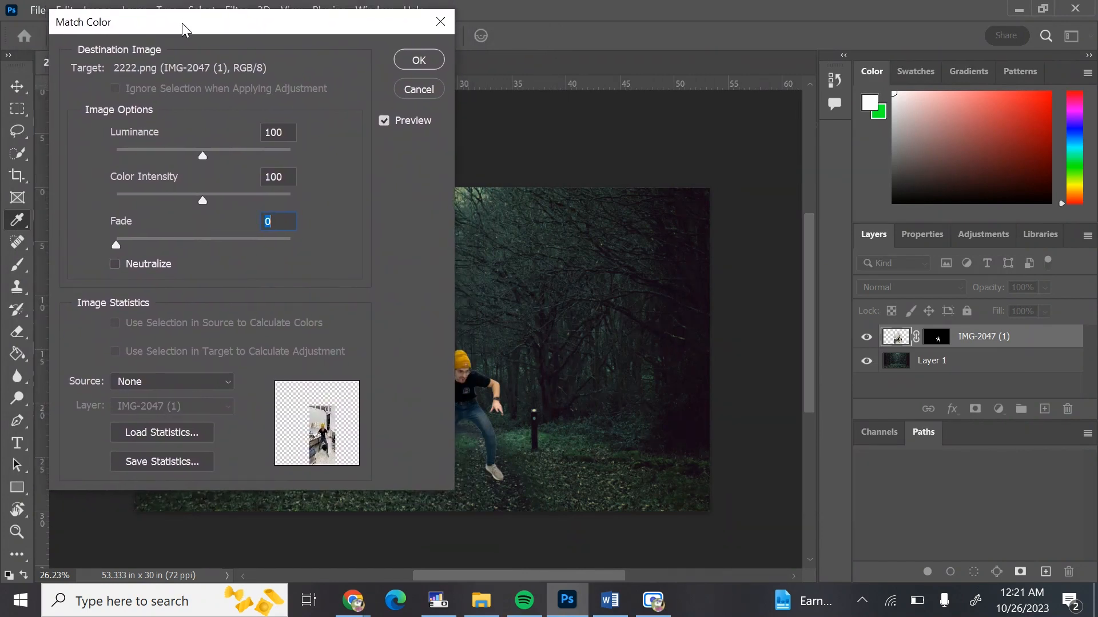
left_click(158, 383)
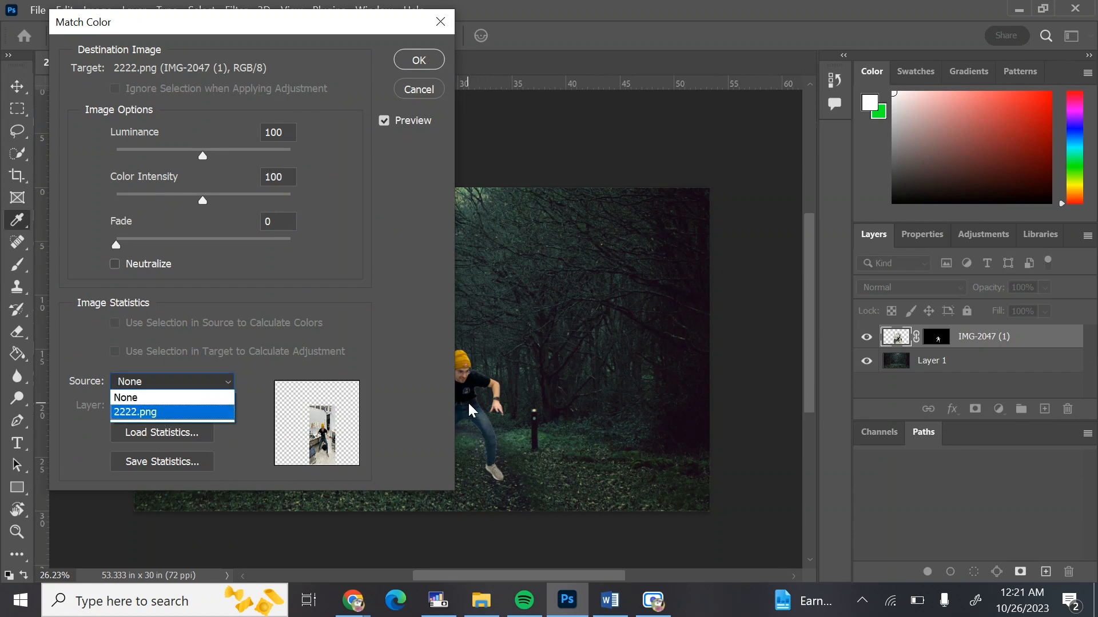
left_click(142, 407)
left_click(142, 407)
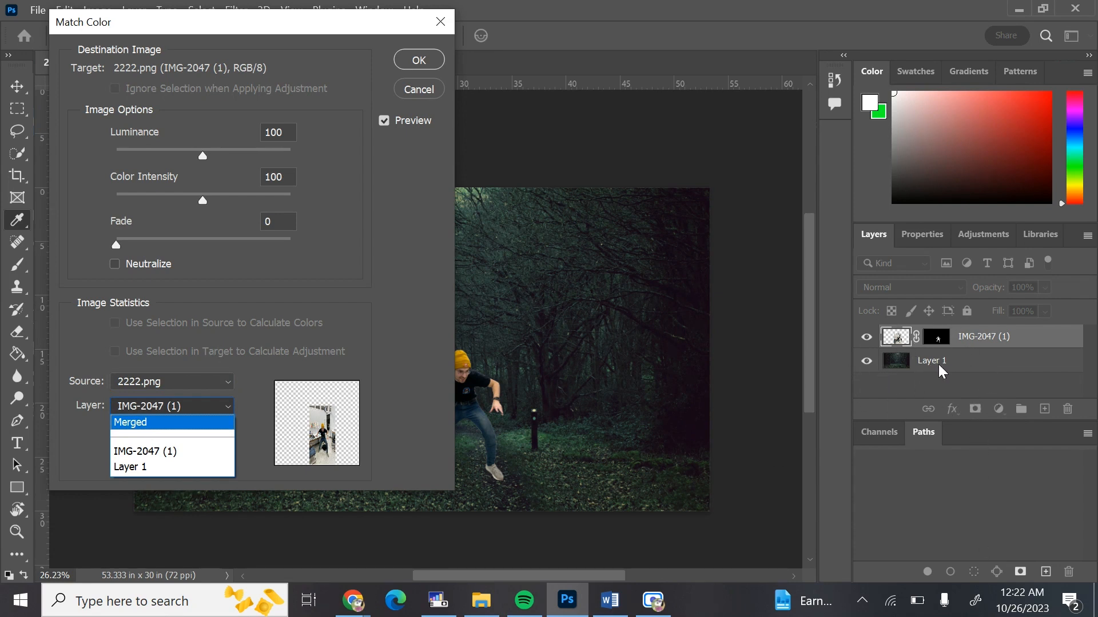
left_click(191, 468)
left_click_drag(355, 35, 901, 78)
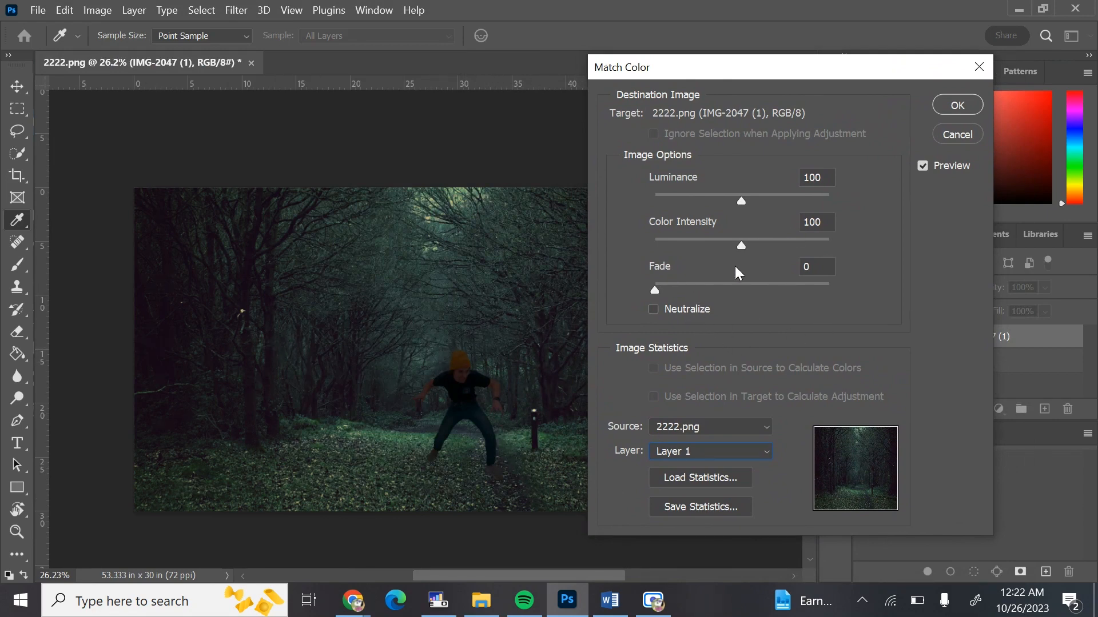
Set Match Color Luminance to about 152, Color Intensity about 87 and Fade about 31, and apply it
left_click_drag(663, 289, 719, 296)
left_click_drag(742, 201, 666, 221)
left_click_drag(748, 233, 733, 276)
left_click_drag(719, 290, 708, 290)
left_click_drag(748, 200, 765, 198)
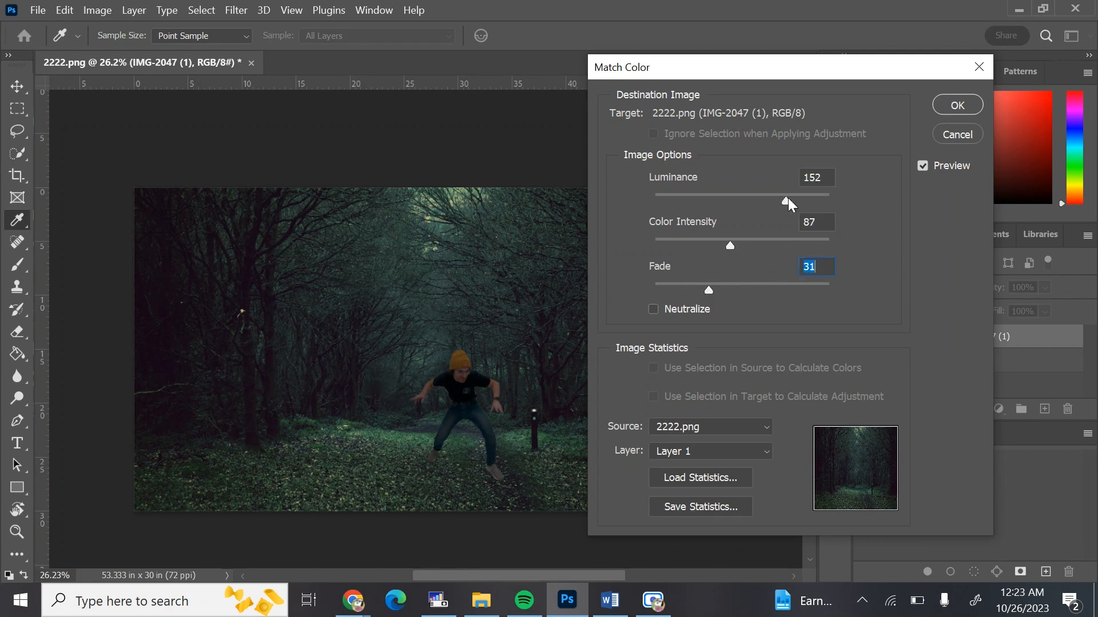
mouse_move(704, 289)
left_mouse_down()
mouse_move(682, 290)
mouse_move(708, 289)
left_mouse_up()
mouse_move(730, 245)
left_mouse_down()
mouse_move(746, 246)
mouse_move(712, 247)
left_mouse_up()
left_click(951, 105)
Add a new empty layer directly above the forest background layer
key("z")
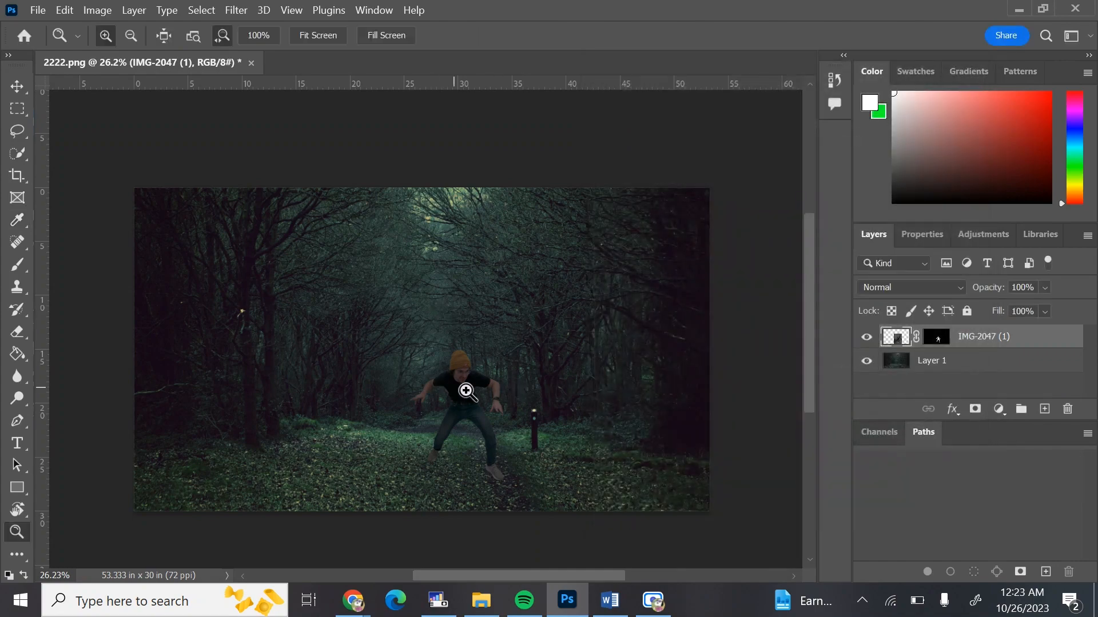
left_click_drag(410, 409, 444, 399)
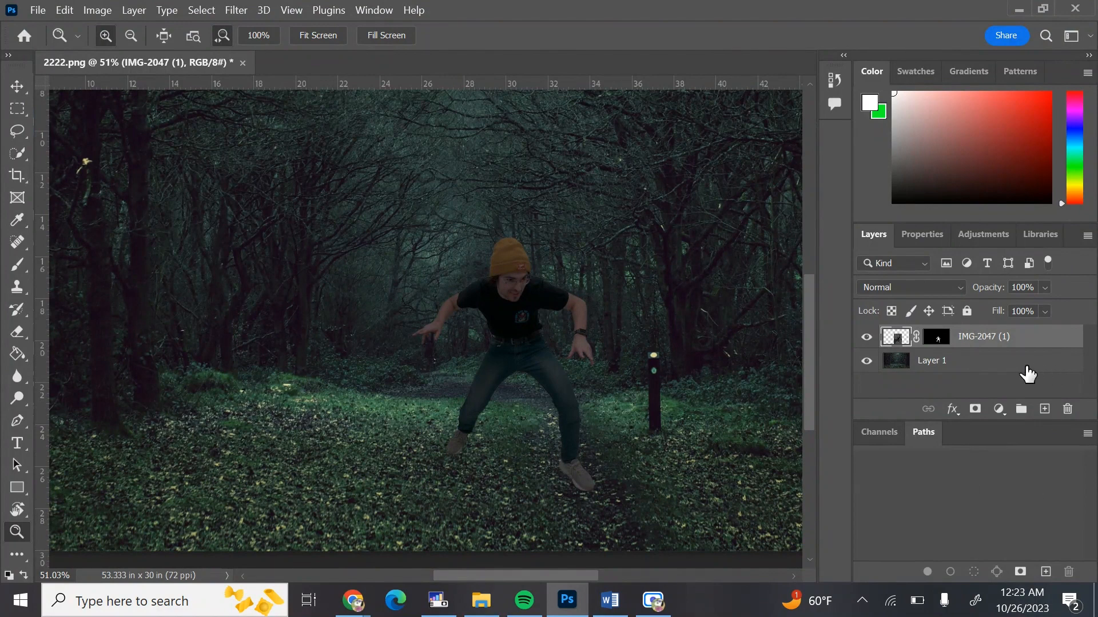
left_click(991, 368)
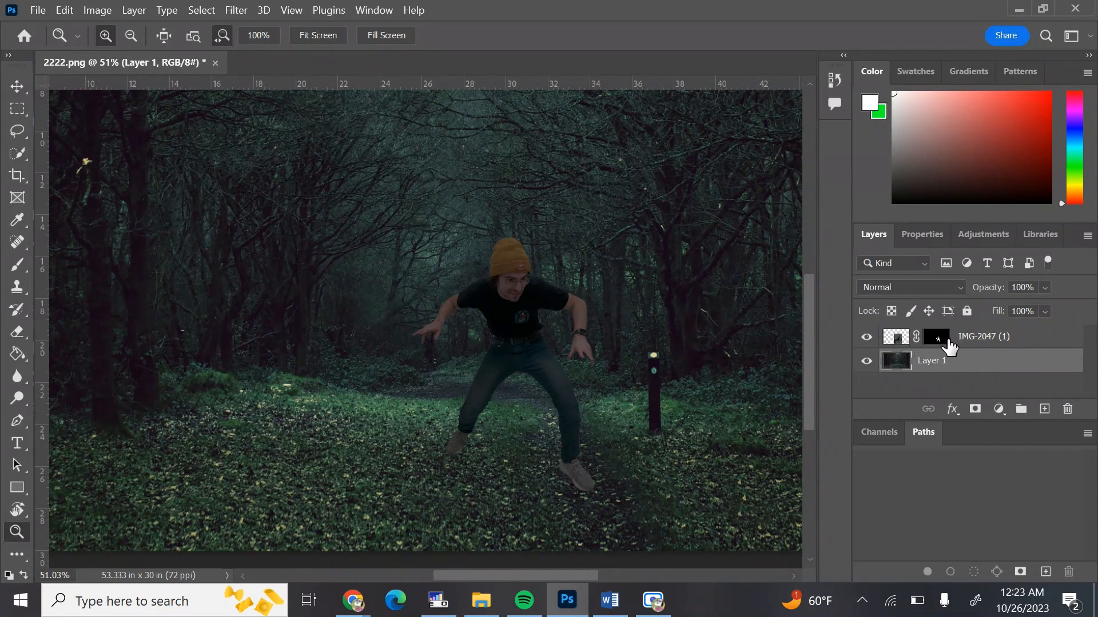
left_click(1045, 410)
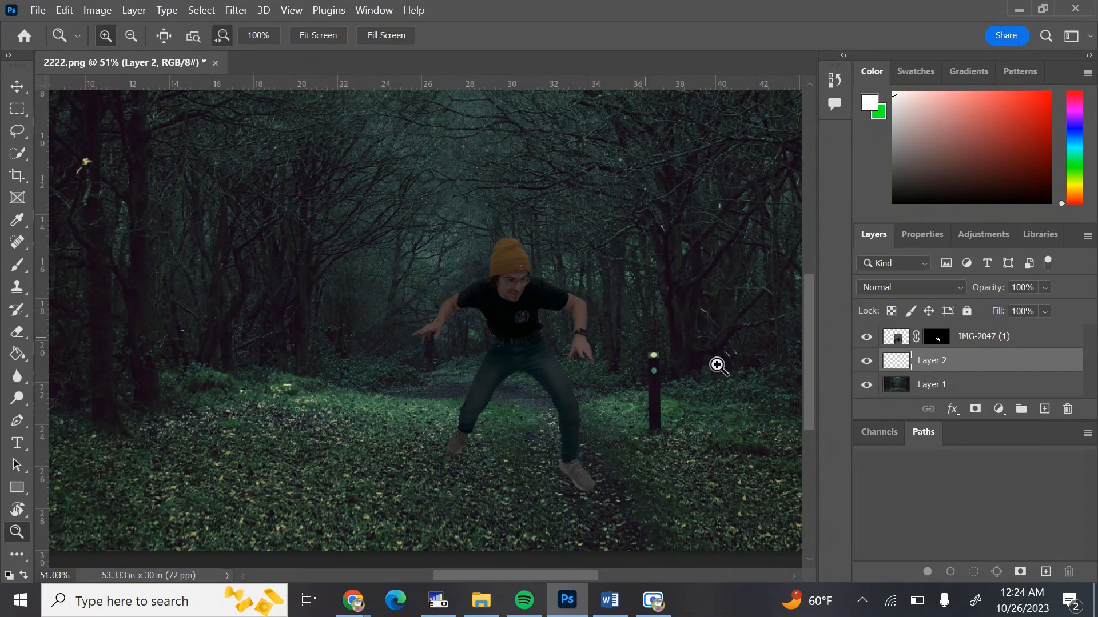
Toggle the visibility of the forest background and photo layers to inspect each part of the composite
left_click(866, 385)
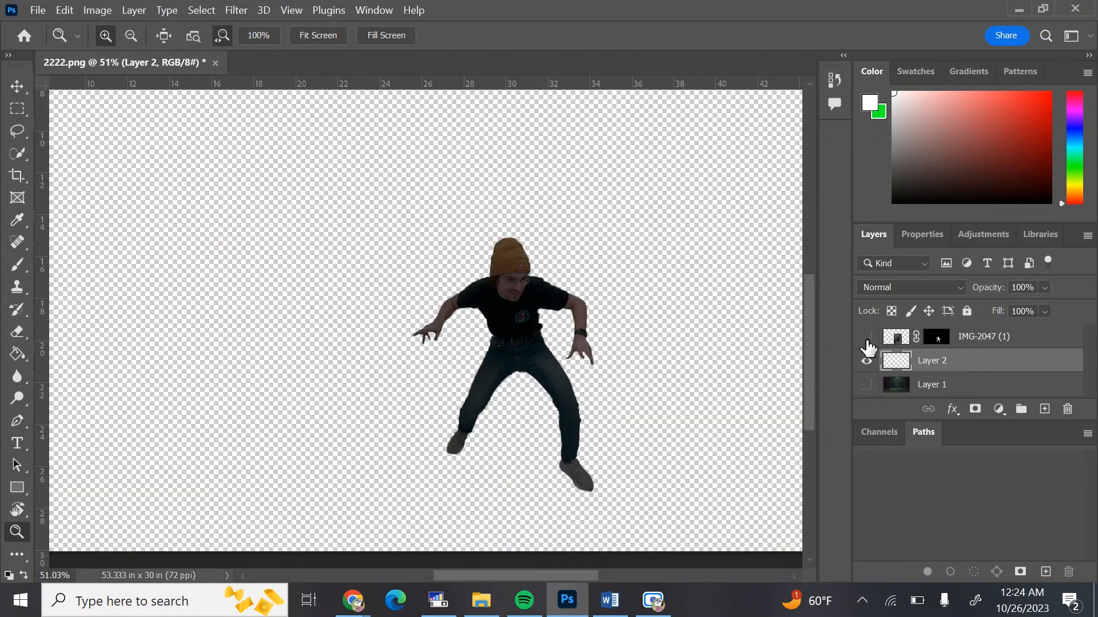
left_click(866, 337)
left_click(866, 337)
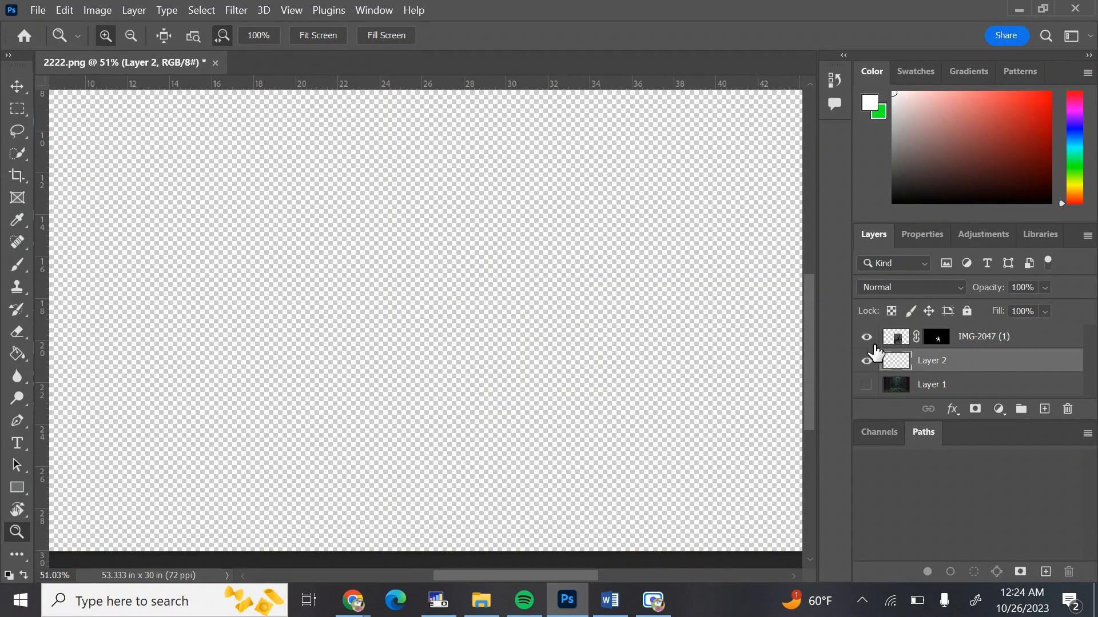
left_click(865, 387)
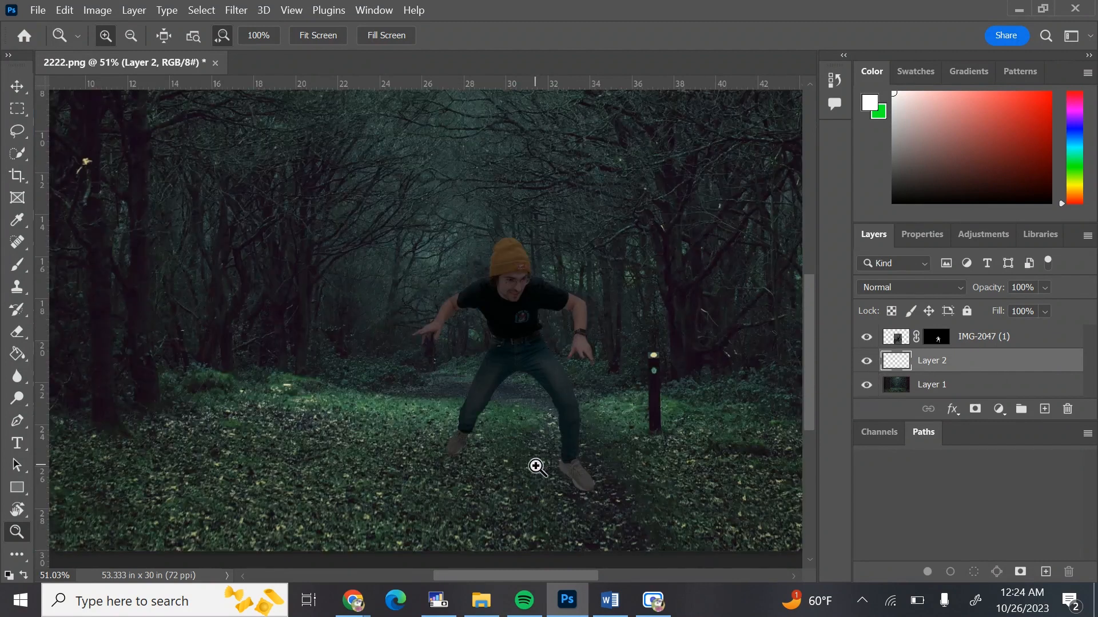
Zoom in on the subject's feet and set up the Brush tool with a soft round tip at 80 px
left_click_drag(539, 490, 584, 490)
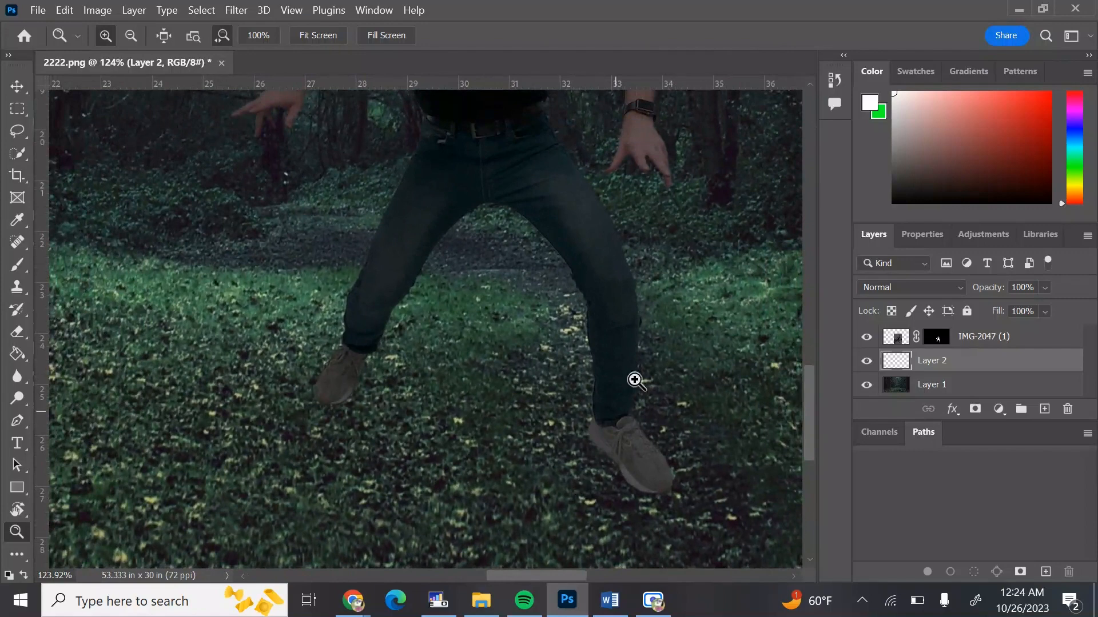
left_click_drag(904, 124, 893, 202)
left_click(18, 267)
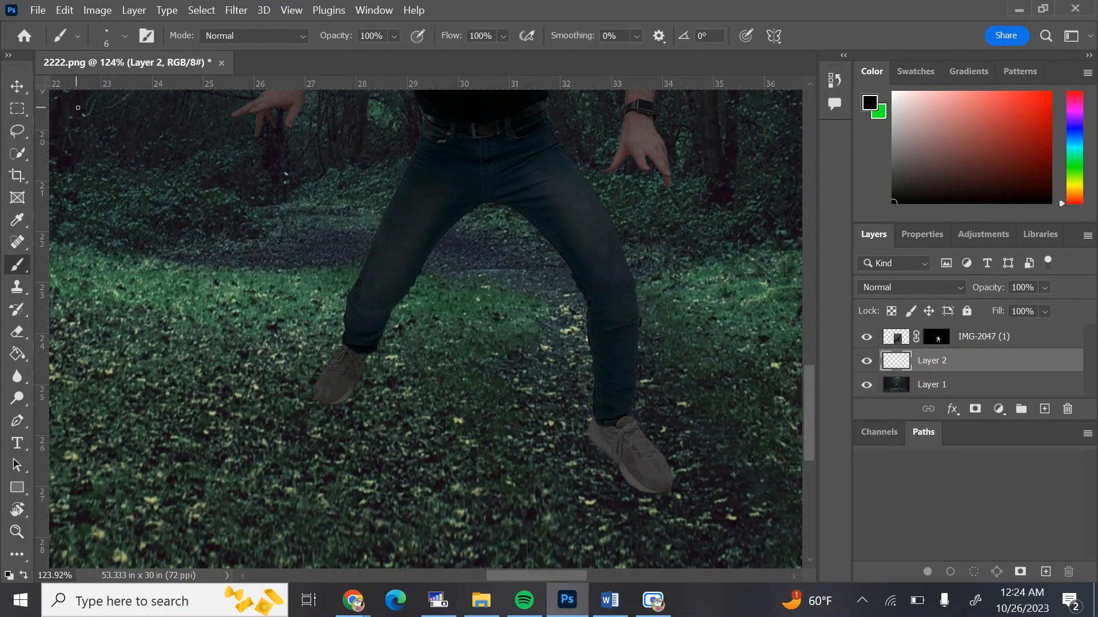
left_click(124, 37)
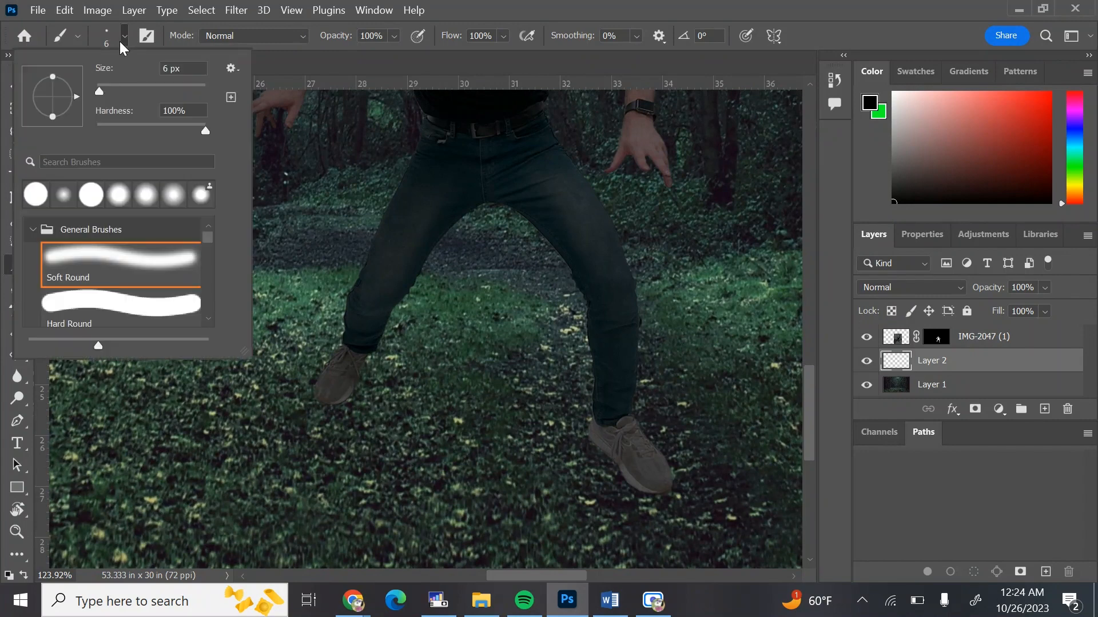
left_click_drag(101, 90, 121, 90)
left_click_drag(124, 88, 128, 88)
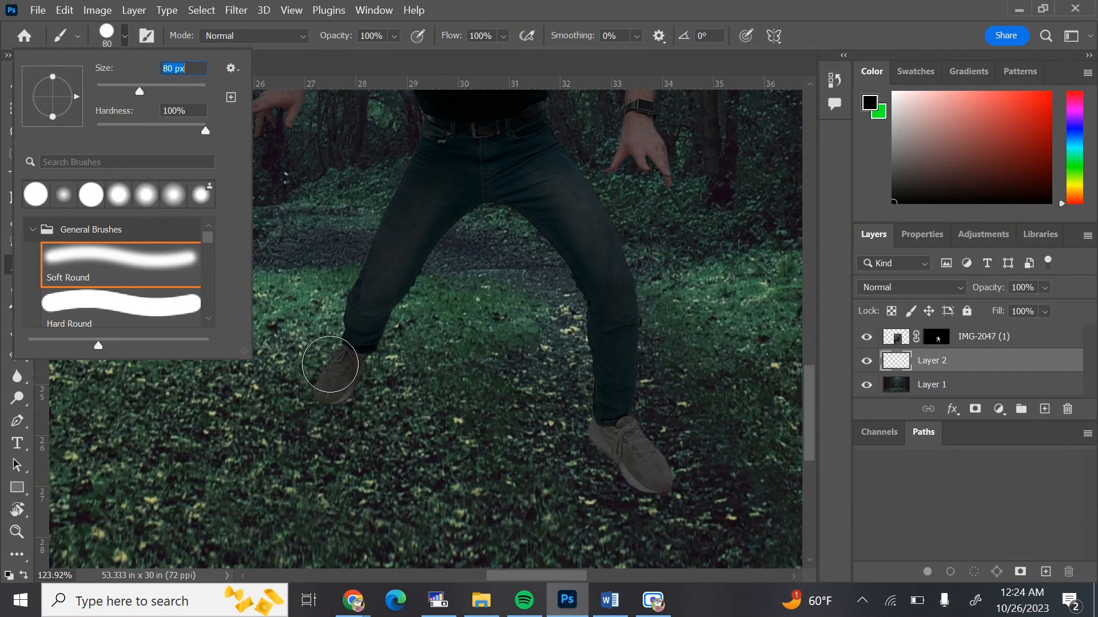
mouse_move(178, 127)
left_mouse_down()
mouse_move(126, 119)
mouse_move(94, 130)
left_mouse_up()
left_click(469, 16)
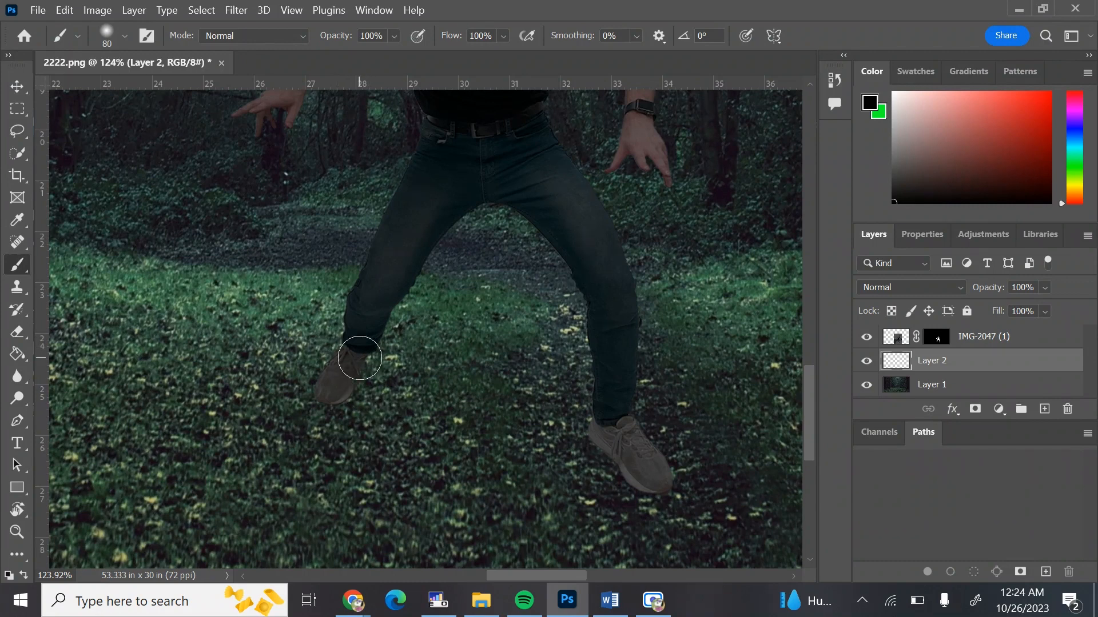
Try painting a stroke over the left shoe on the empty layer, then undo it
mouse_move(360, 359)
left_mouse_down()
mouse_move(334, 398)
mouse_move(333, 383)
mouse_move(355, 364)
left_mouse_up()
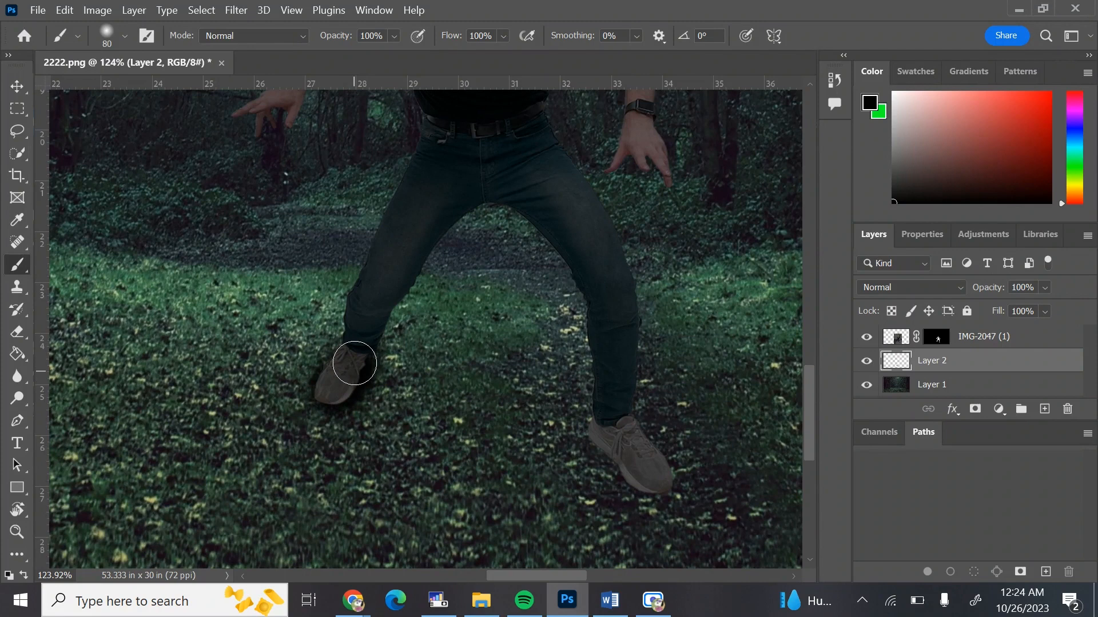
key("ctrl+z")
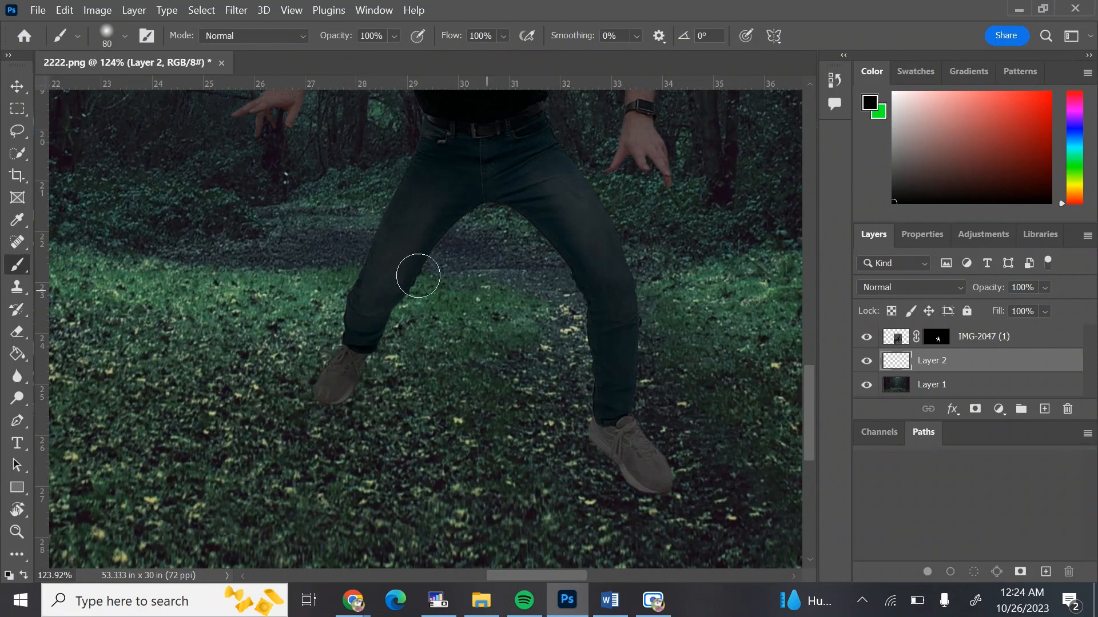
Enlarge the brush to 250 px and paint a soft black shadow under the subject's feet on Layer 2
key("z")
mouse_move(483, 270)
left_mouse_down()
mouse_move(396, 273)
mouse_move(448, 279)
left_mouse_up()
key("b")
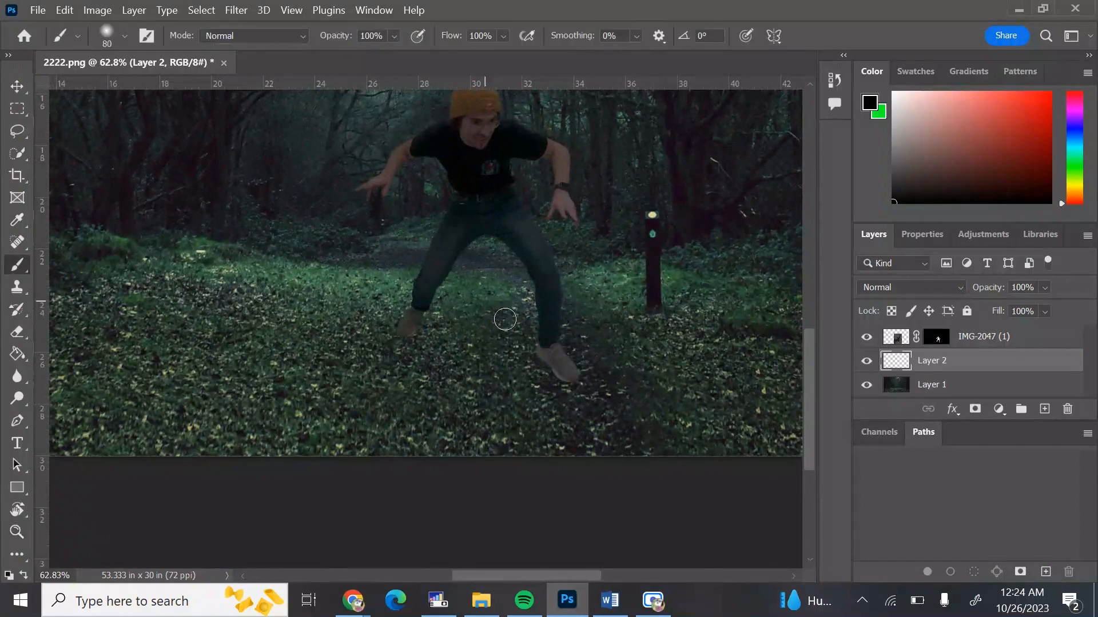
key("bracketright")
key("bracketright")
key("bracketright")
key("bracketright")
key("bracketright")
key("bracketright")
left_click(490, 346)
mouse_move(489, 345)
left_mouse_down()
mouse_move(410, 329)
mouse_move(562, 366)
mouse_move(456, 331)
mouse_move(418, 334)
mouse_move(529, 368)
left_mouse_up()
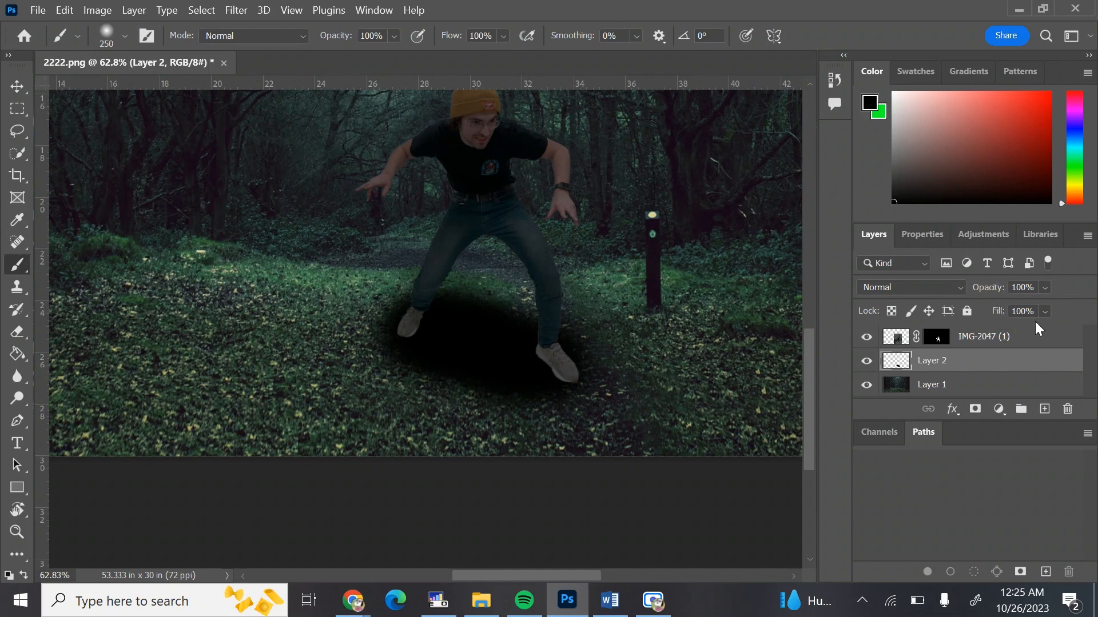
Lower Layer 2's opacity to 20% to soften the ground shadow
left_click(1045, 287)
left_click(1043, 309)
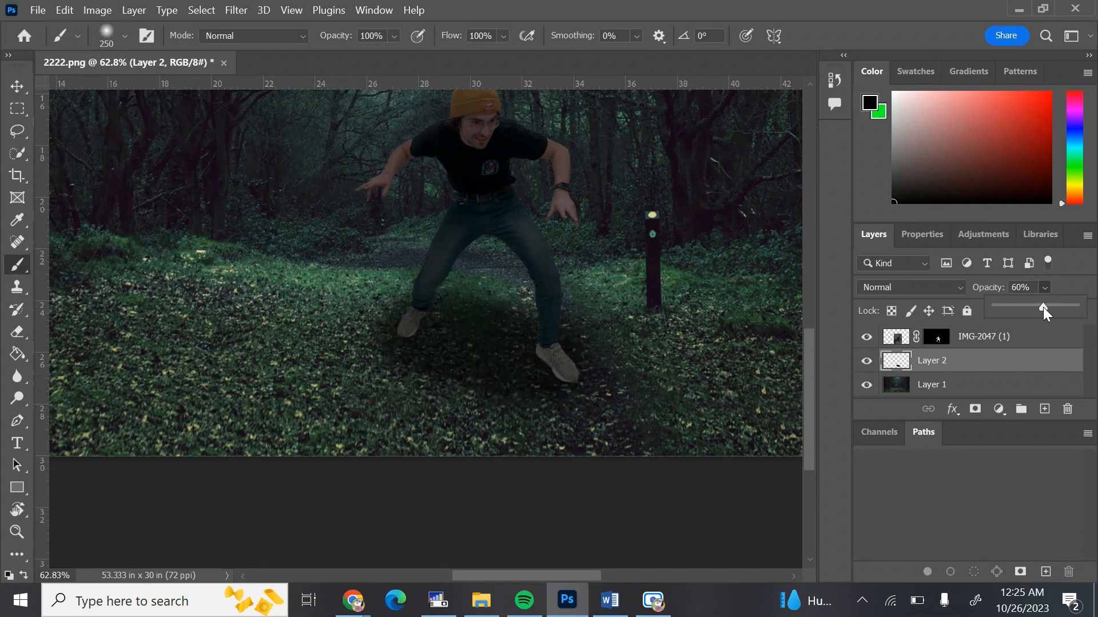
left_click(1023, 306)
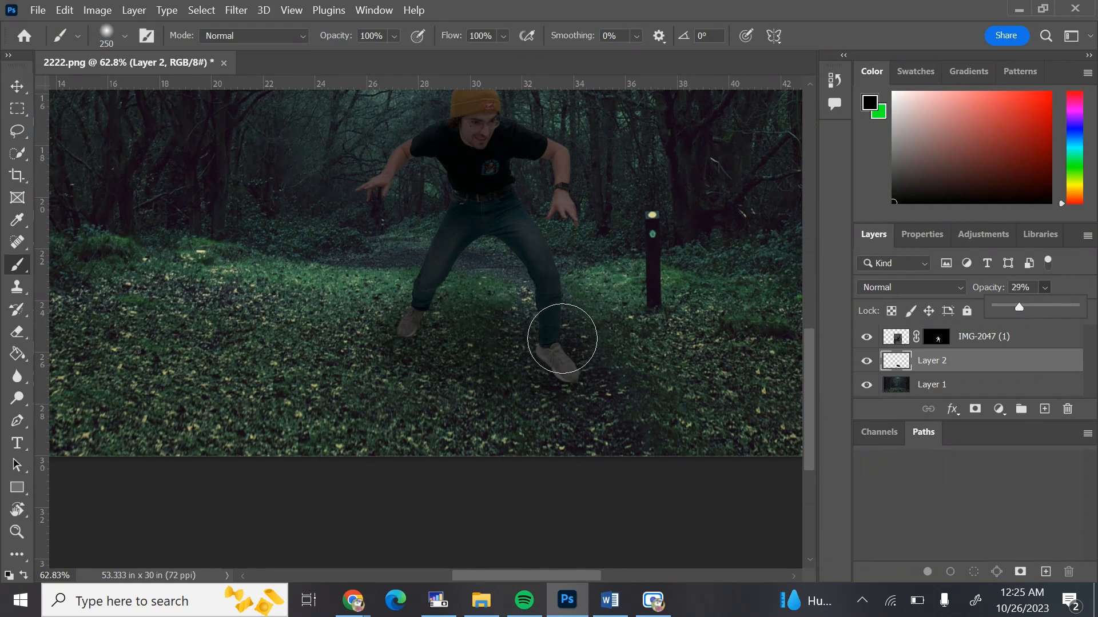
key("z")
mouse_move(561, 337)
left_mouse_down()
mouse_move(453, 343)
mouse_move(523, 360)
mouse_move(756, 307)
left_mouse_up()
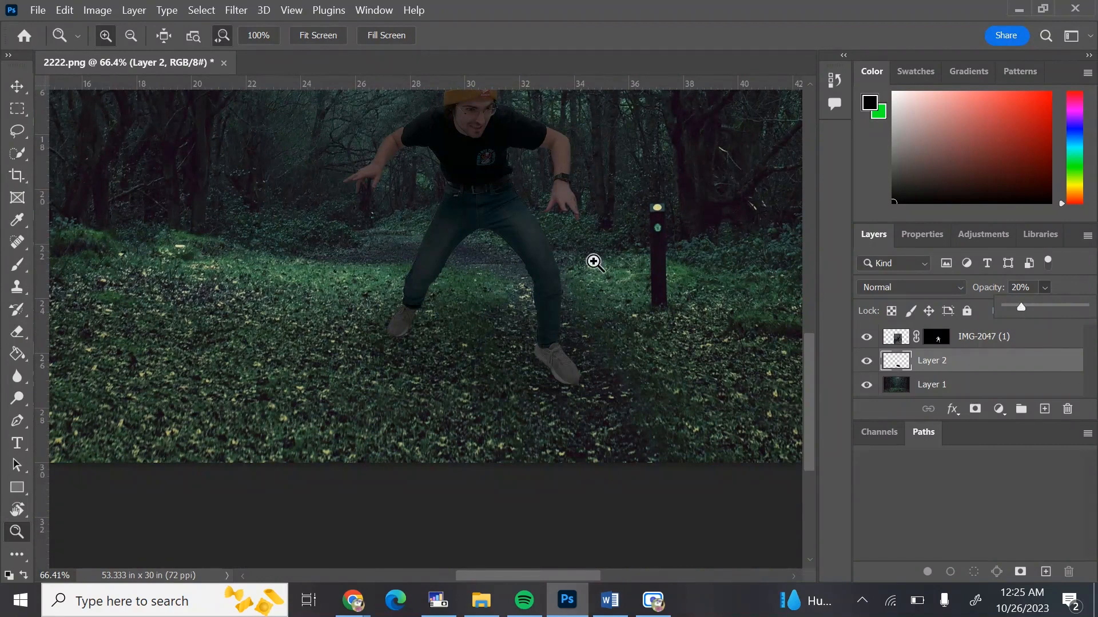
Zoom in and out around the feet to examine how the shadow blends with the ground
left_click_drag(581, 269, 439, 287)
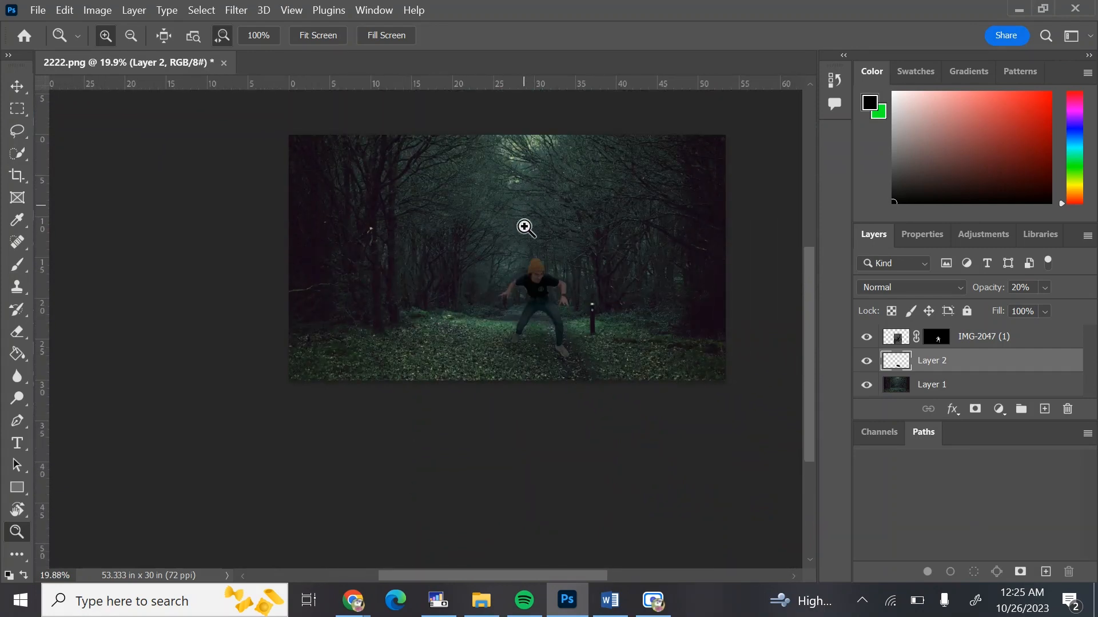
mouse_move(595, 345)
left_mouse_down()
mouse_move(625, 346)
mouse_move(600, 337)
left_mouse_up()
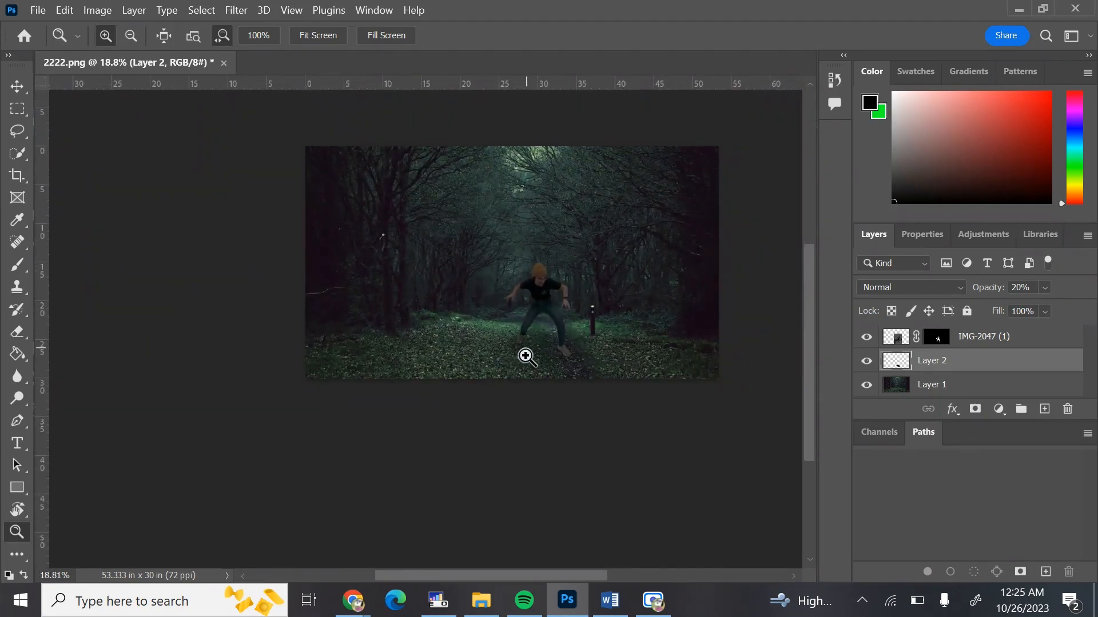
left_click_drag(574, 349, 661, 351)
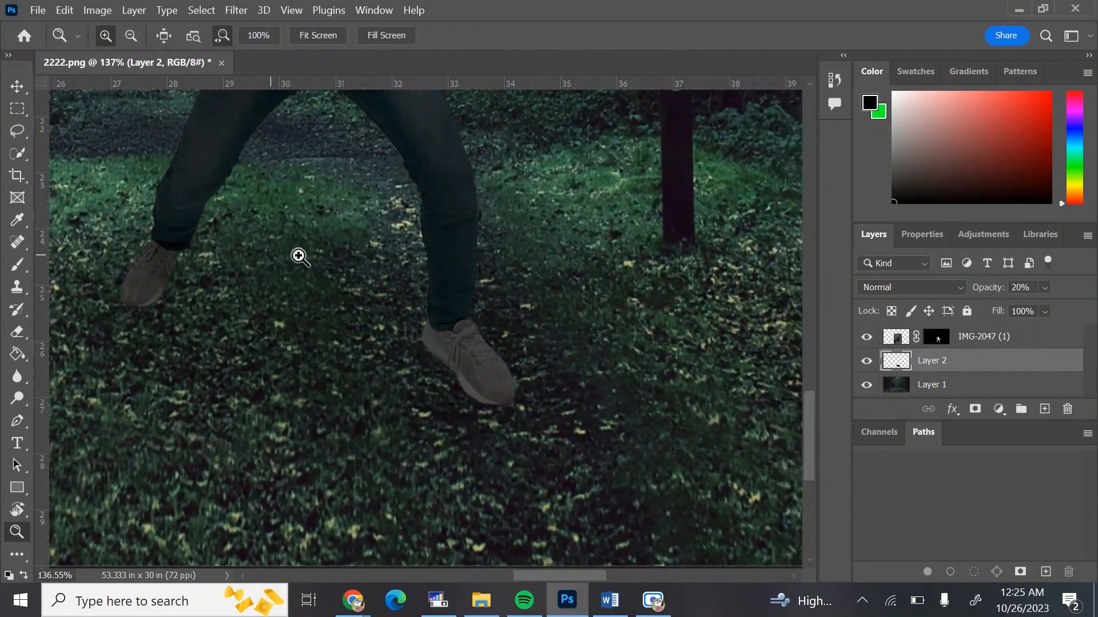
left_click_drag(296, 252, 206, 245)
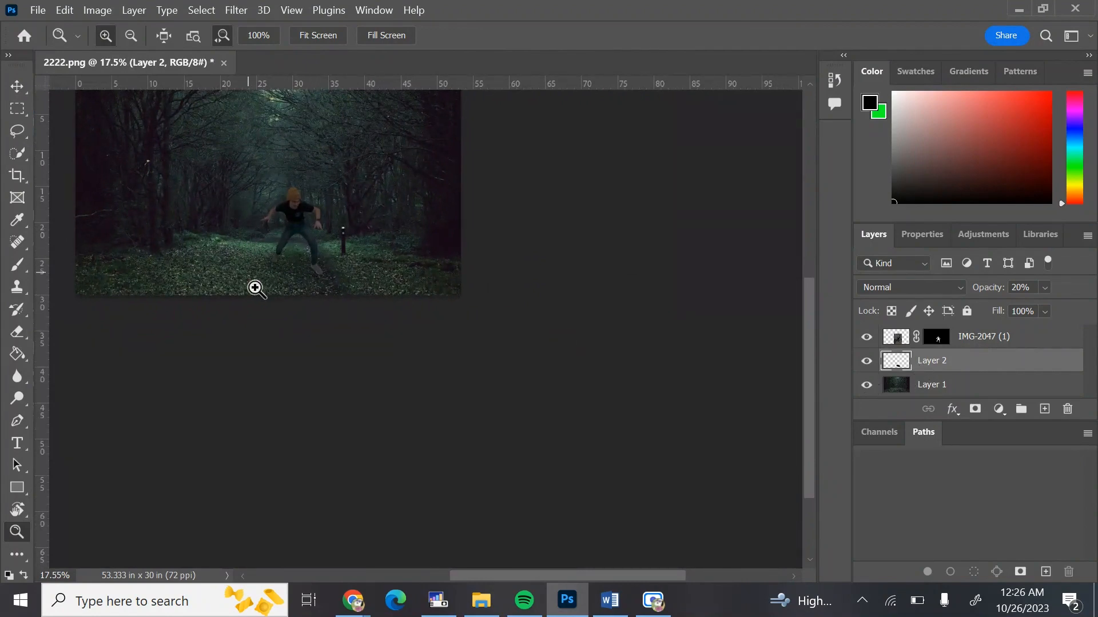
left_click_drag(276, 268, 369, 275)
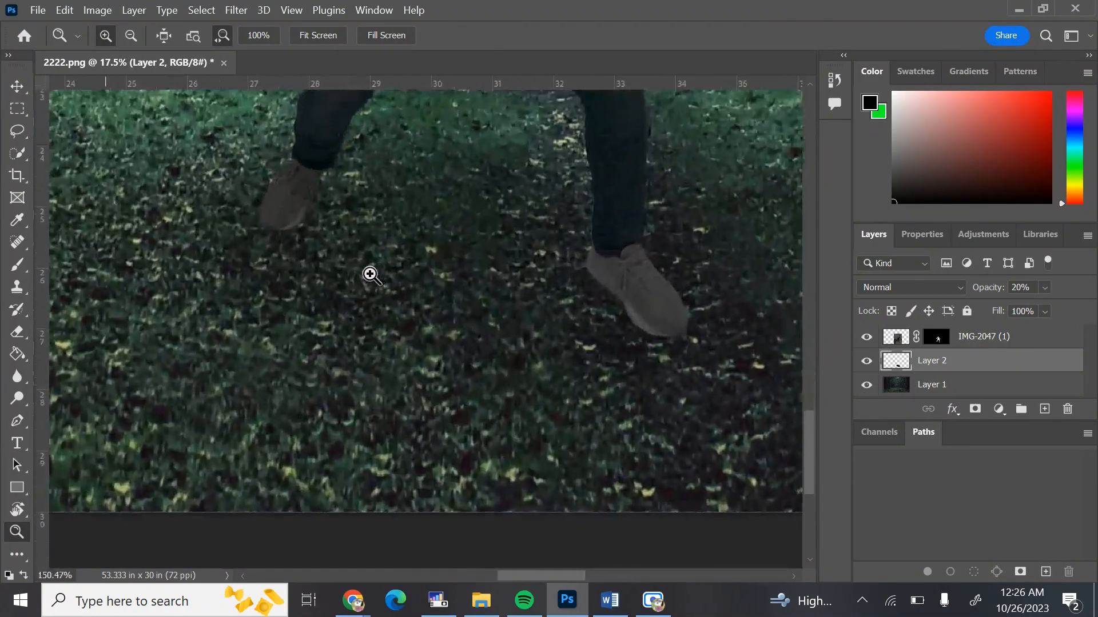
Add a new layer and paint smaller dark contact shadows under both shoes with a 70 px soft brush
left_click(1044, 409)
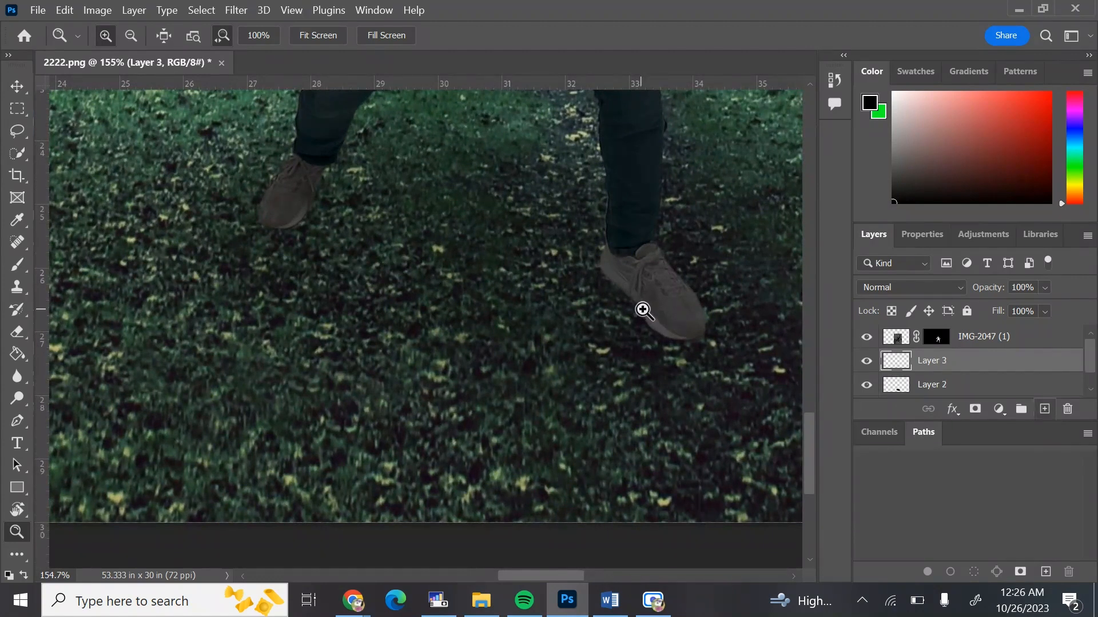
key("b")
key("bracketleft")
key("bracketleft")
key("bracketleft")
key("bracketleft")
key("bracketleft")
key("bracketleft")
mouse_move(576, 288)
left_mouse_down()
mouse_move(632, 282)
mouse_move(612, 272)
mouse_move(677, 323)
mouse_move(659, 298)
left_mouse_up()
key("bracketleft")
key("bracketleft")
mouse_move(305, 177)
left_mouse_down()
mouse_move(295, 204)
mouse_move(278, 196)
mouse_move(274, 220)
left_mouse_up()
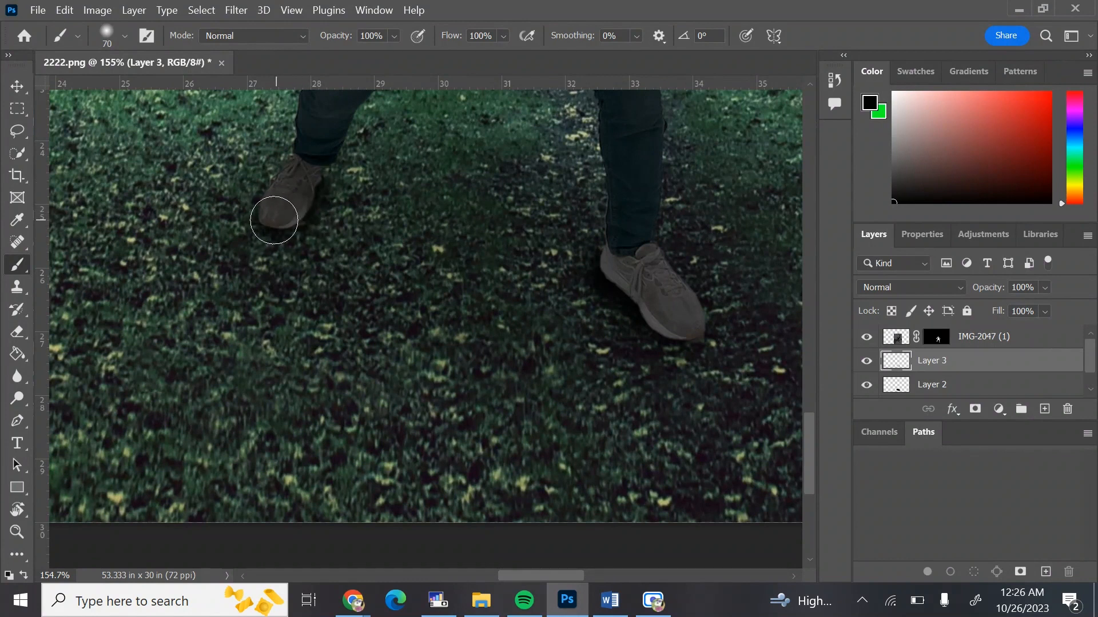
mouse_move(657, 299)
left_mouse_down()
mouse_move(662, 324)
mouse_move(695, 339)
left_mouse_up()
left_click_drag(323, 179, 316, 181)
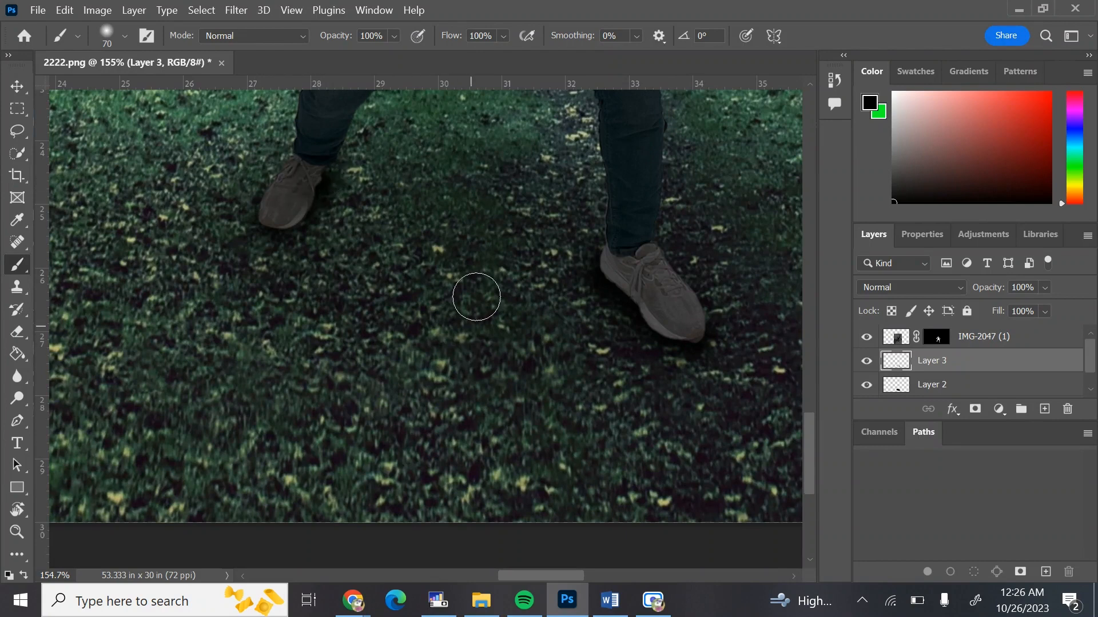
Set the contact-shadow layer's opacity to 42%
key("z")
mouse_move(505, 233)
left_mouse_down()
mouse_move(413, 231)
mouse_move(431, 233)
left_mouse_up()
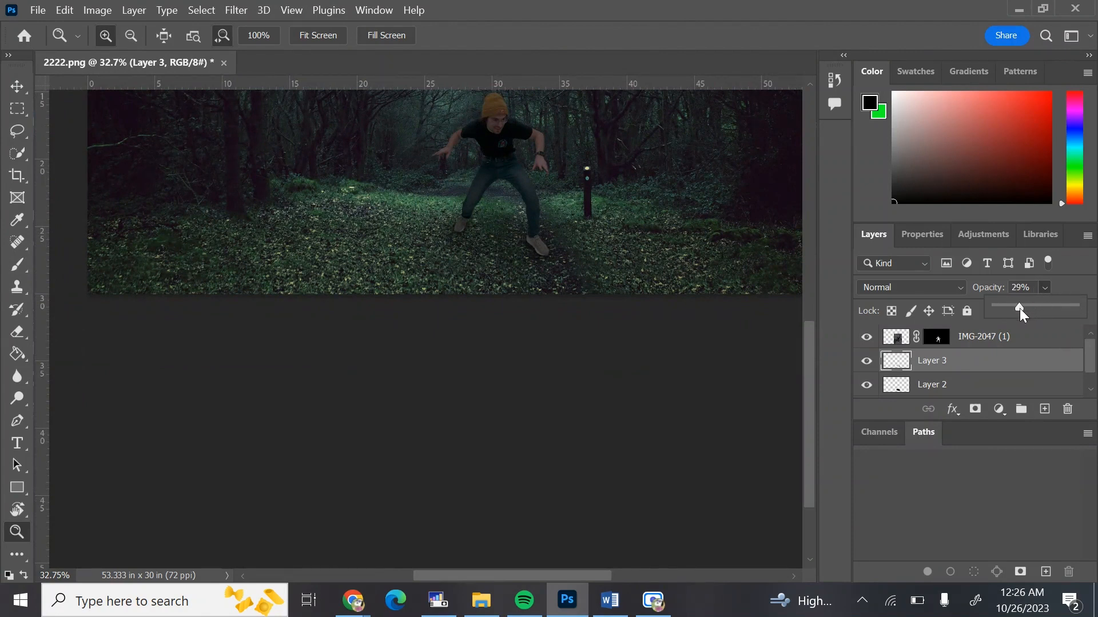
scroll(623, 276, "up", 8)
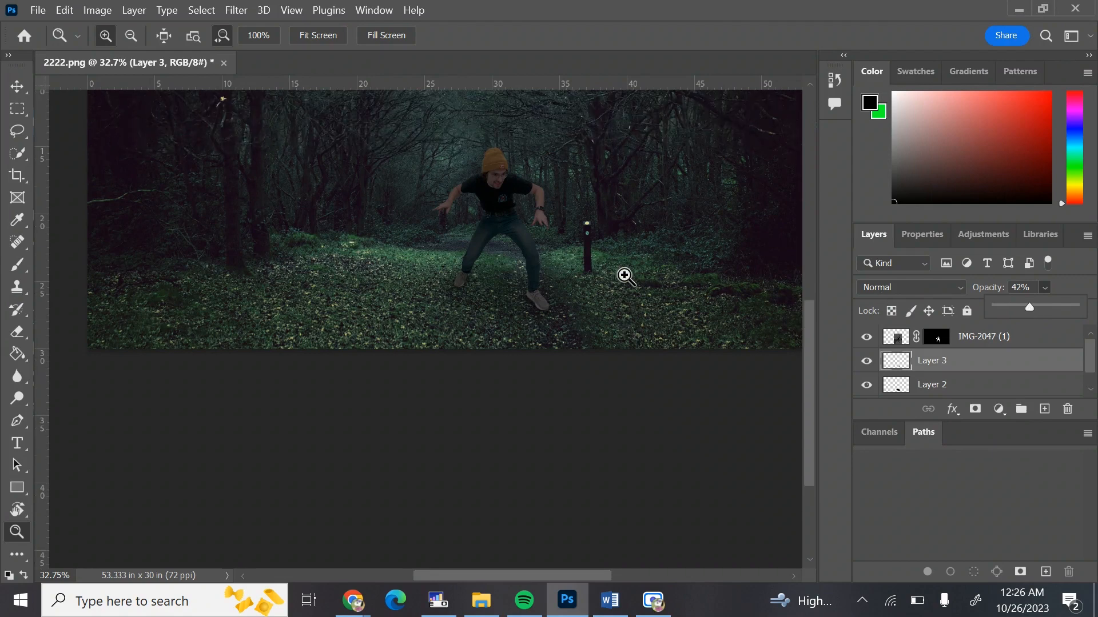
scroll(624, 276, "down", 3)
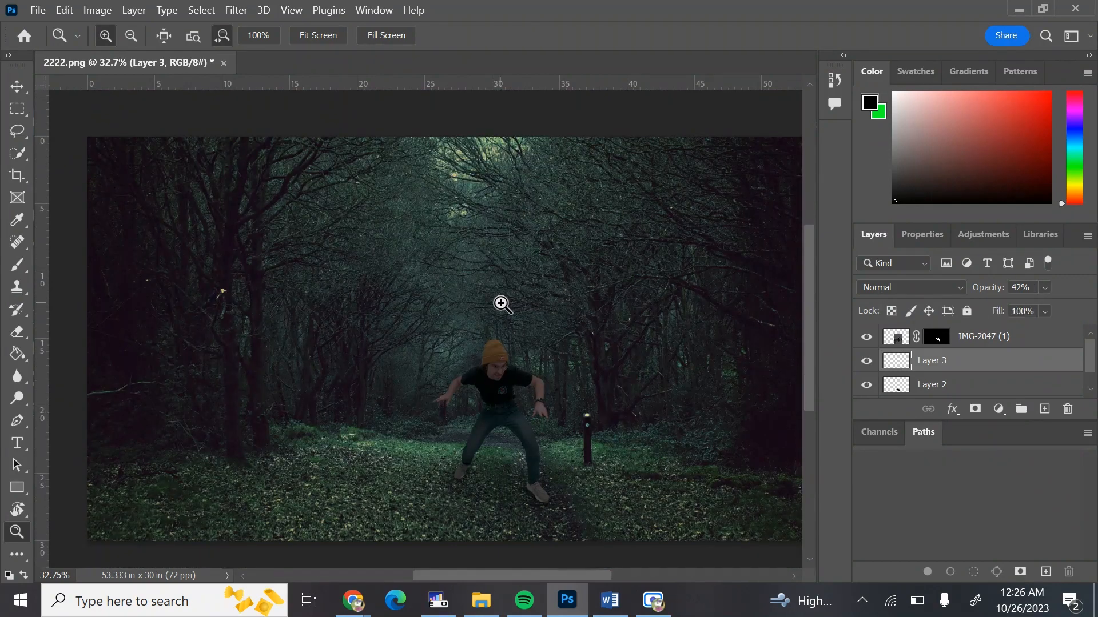
left_click_drag(684, 397, 660, 403)
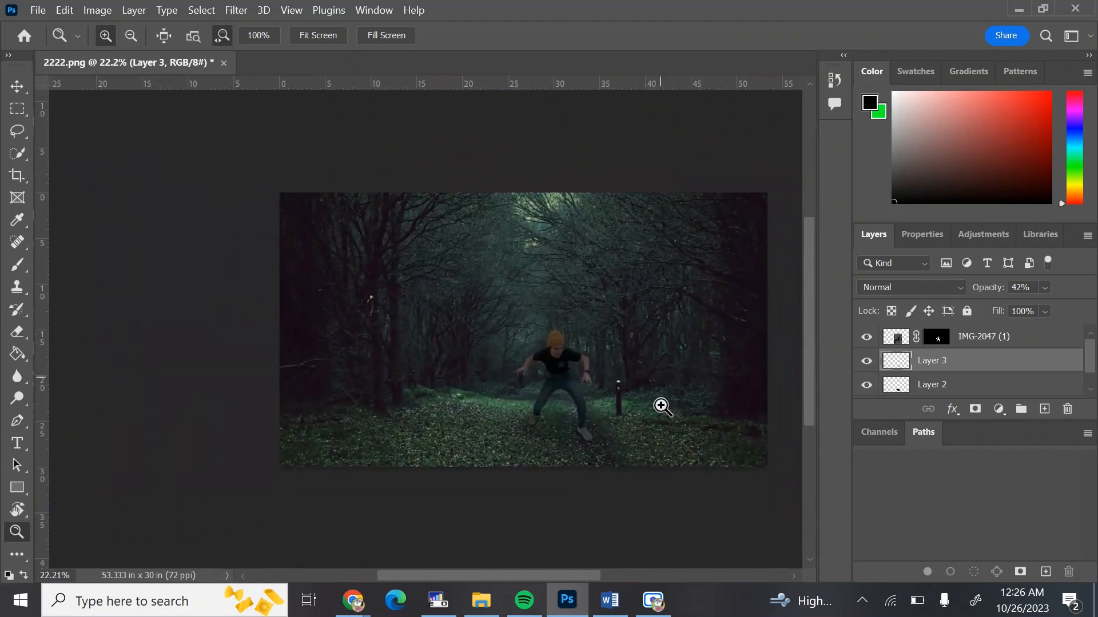
Toggle the two shadow layers on and off and zoom around to compare the composite with and without shadows
left_click(868, 362)
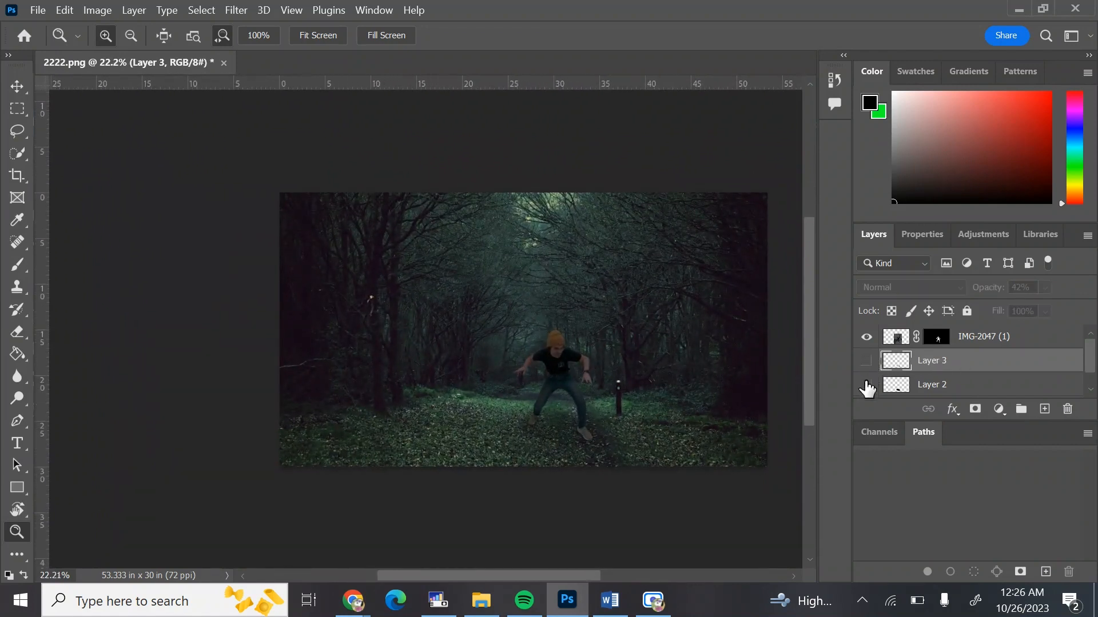
left_click(867, 361)
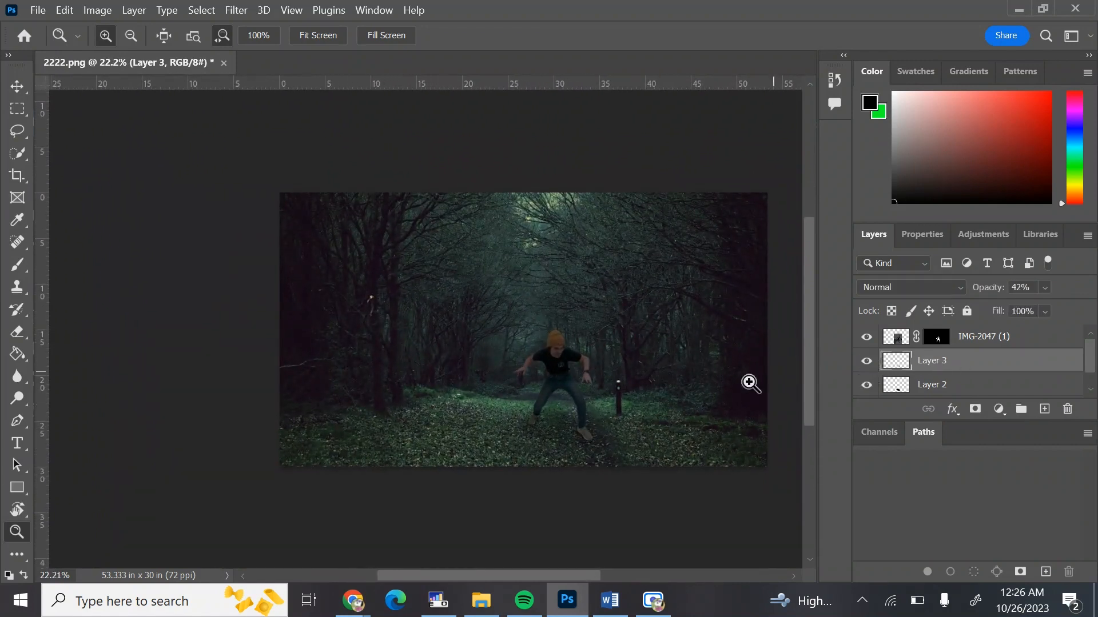
left_click_drag(571, 430, 636, 424)
left_click(867, 385)
left_click(867, 361)
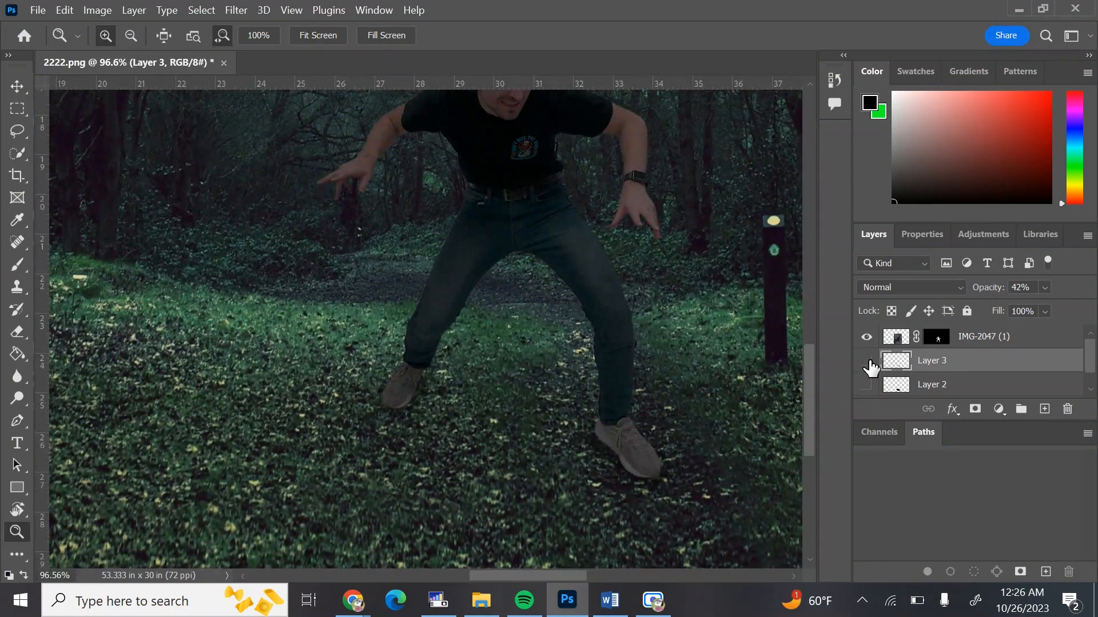
left_click(868, 361)
left_click(867, 385)
left_click_drag(582, 307, 500, 302)
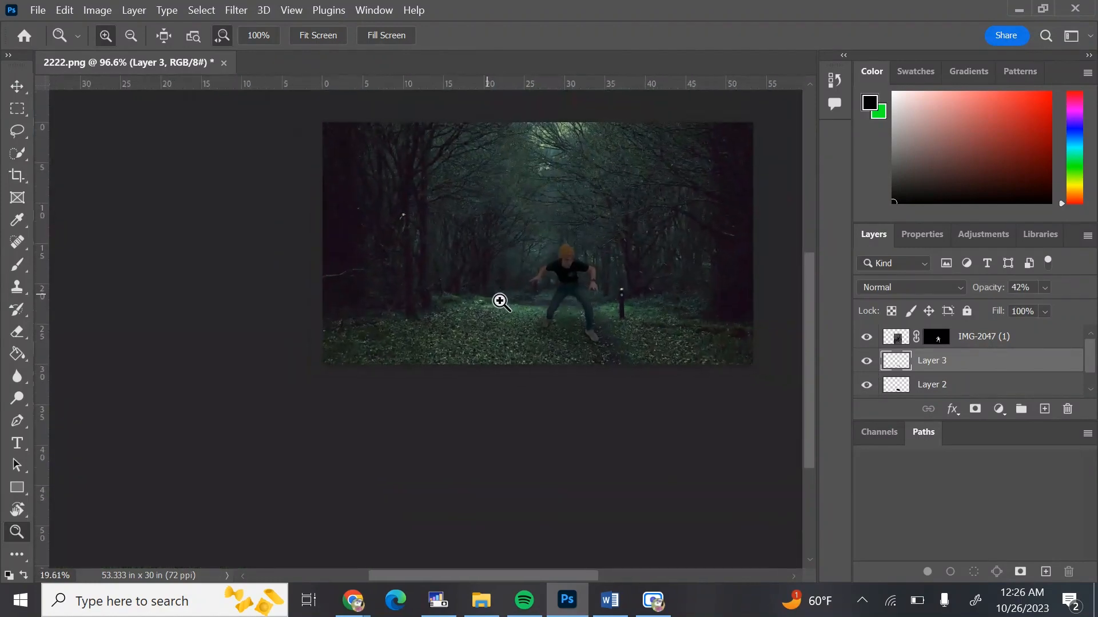
scroll(501, 300, "up", 3)
scroll(501, 300, "left", 3)
scroll(500, 300, "right", 5)
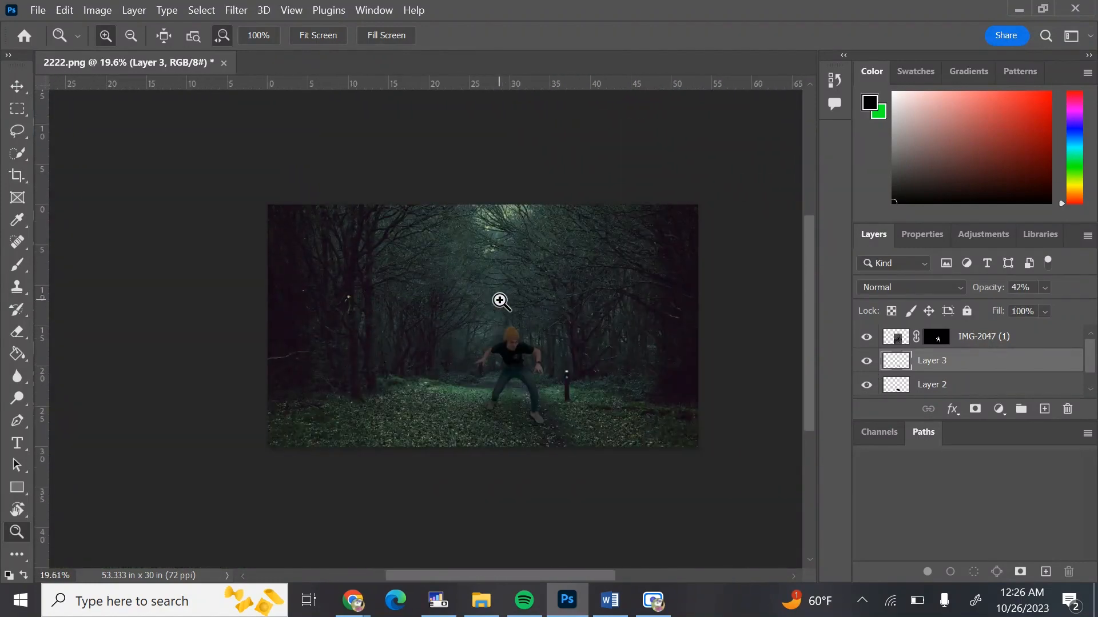
scroll(630, 260, "right", 1)
mouse_move(629, 260)
left_mouse_down()
mouse_move(664, 262)
mouse_move(647, 262)
left_mouse_up()
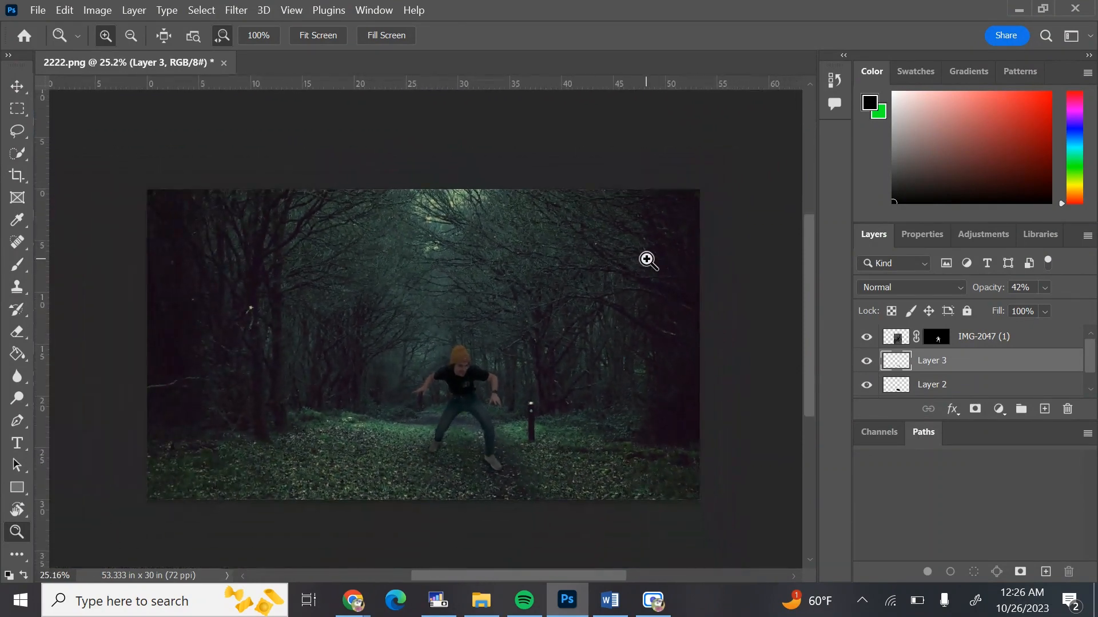